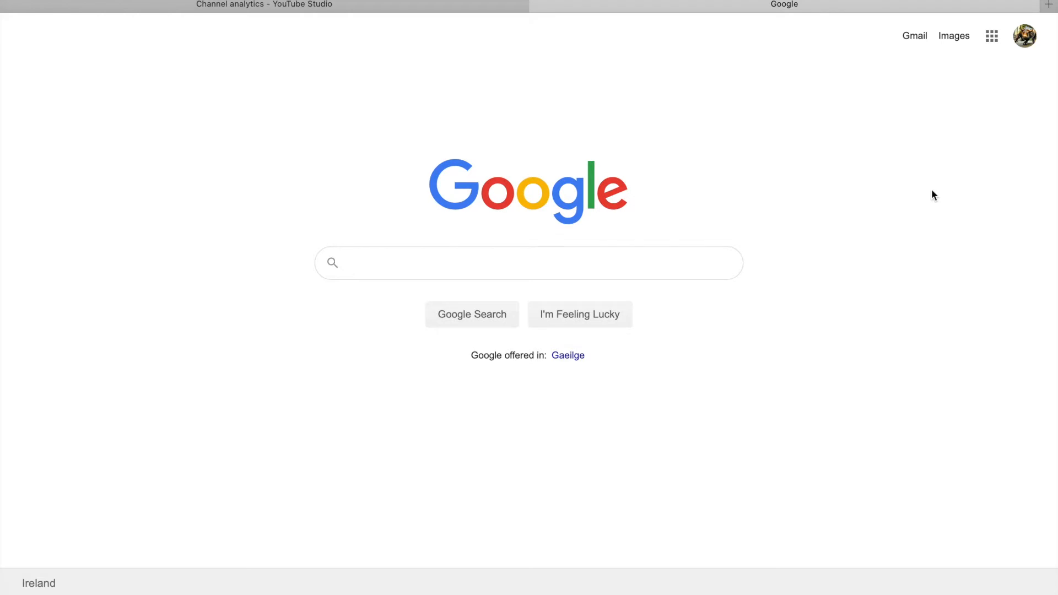
Step: Open Google Sheets from the Google apps and create a blank spreadsheet
click(994, 43)
drag(1028, 91, 1035, 220)
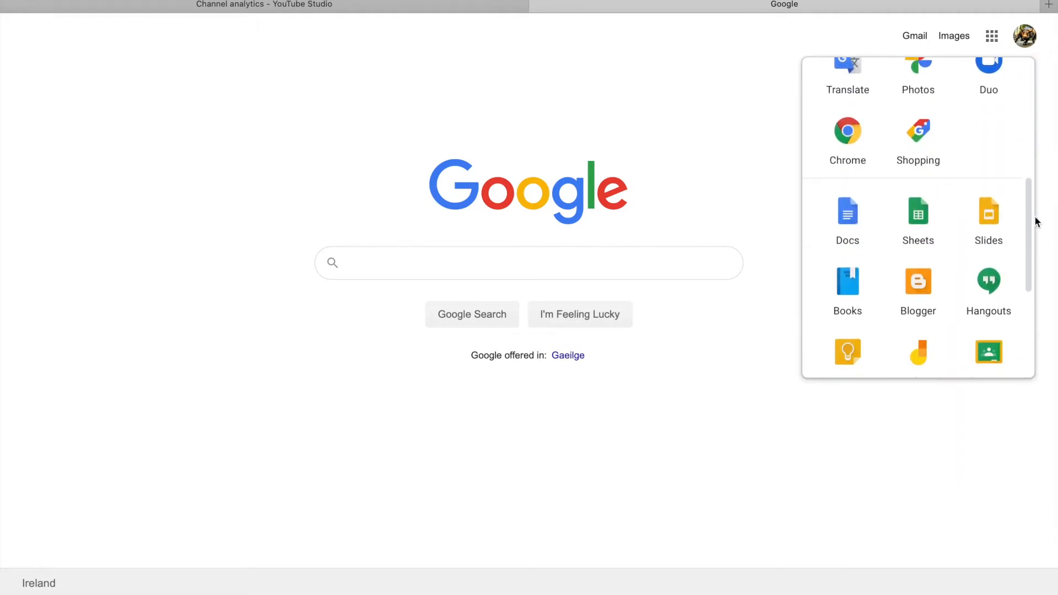
click(918, 234)
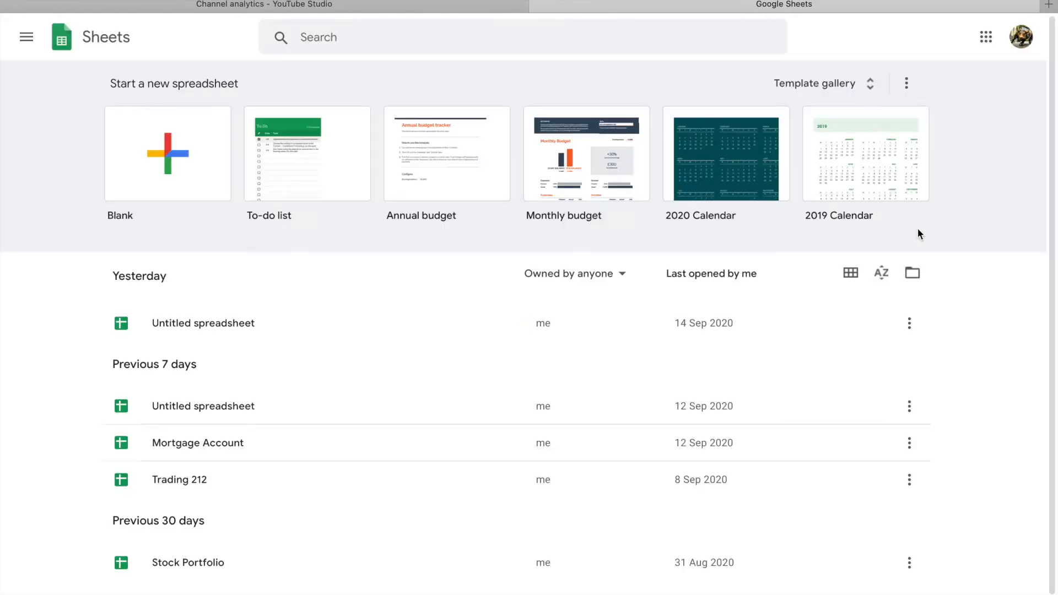
click(215, 130)
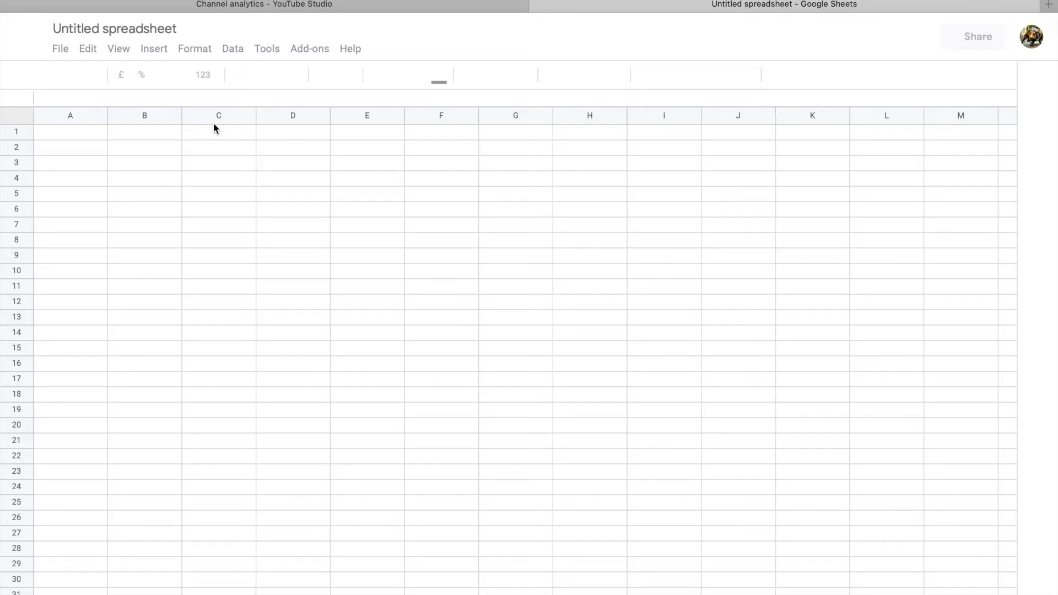
Step: Add the headers TOTAL DIVIDEND PAYOUT in N3 and TOTAL GAIN/LOSS in O3, following the ANNUAL INCOME column
click(180, 166)
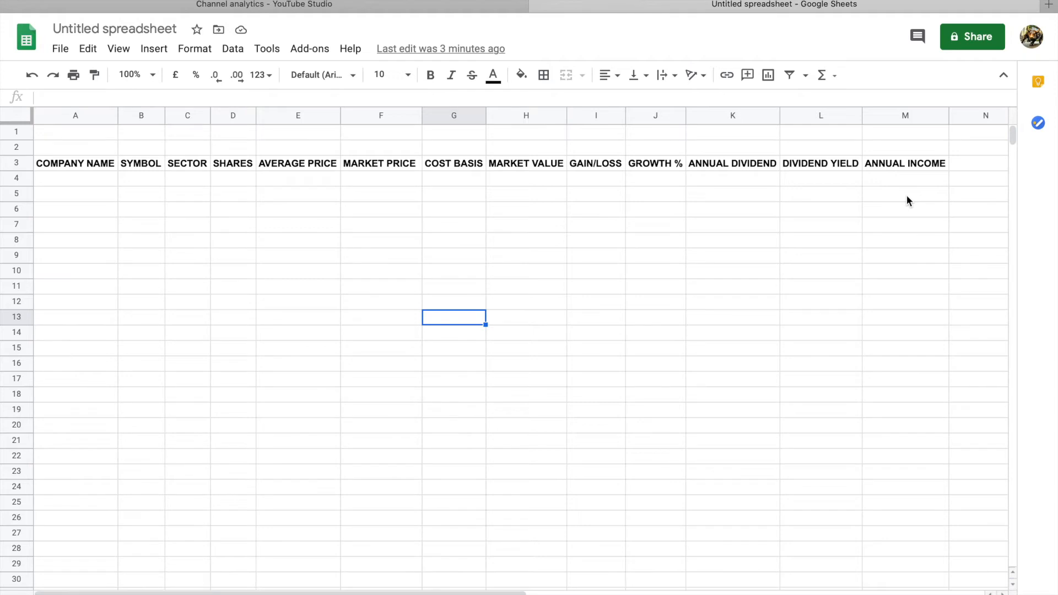
click(986, 163)
text(TOTAL DIVIDEND PAYOUT	TOTAL GAIN/LOSS)
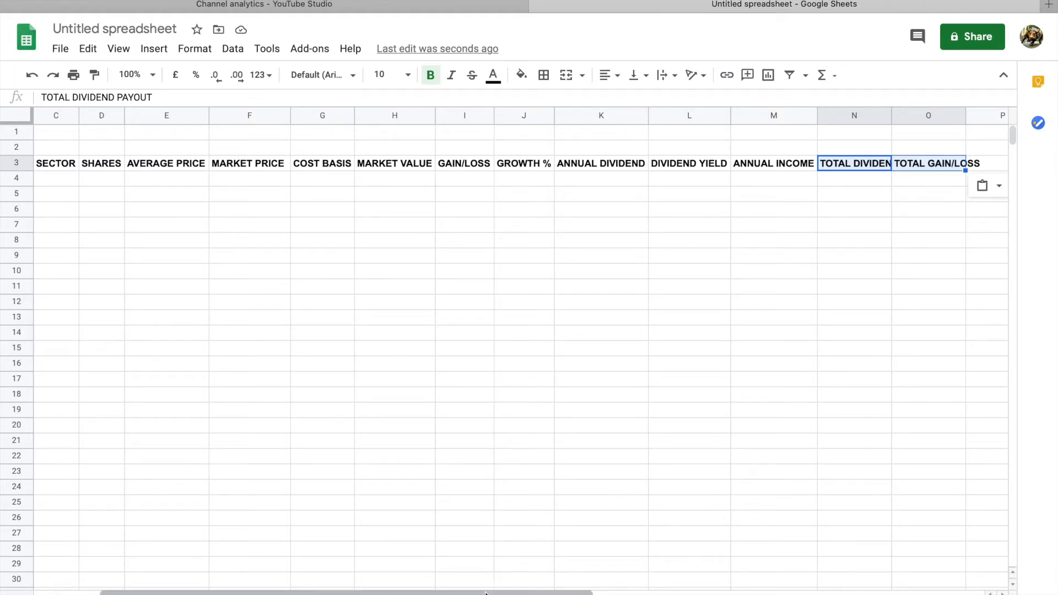
Step: Auto-fit the widths of all columns in the sheet to their header text
drag(485, 593, 419, 593)
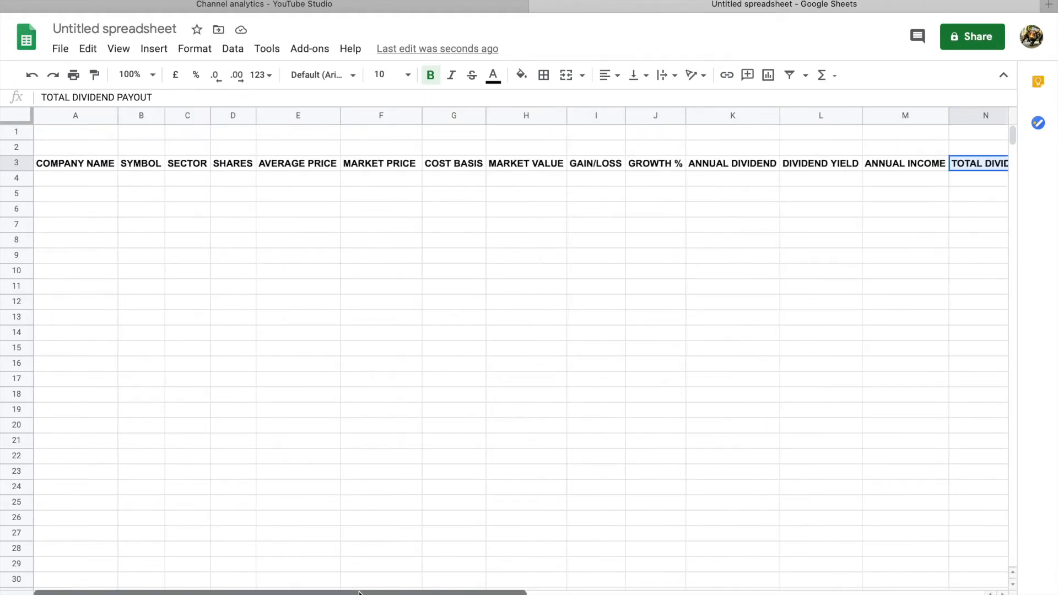
click(16, 117)
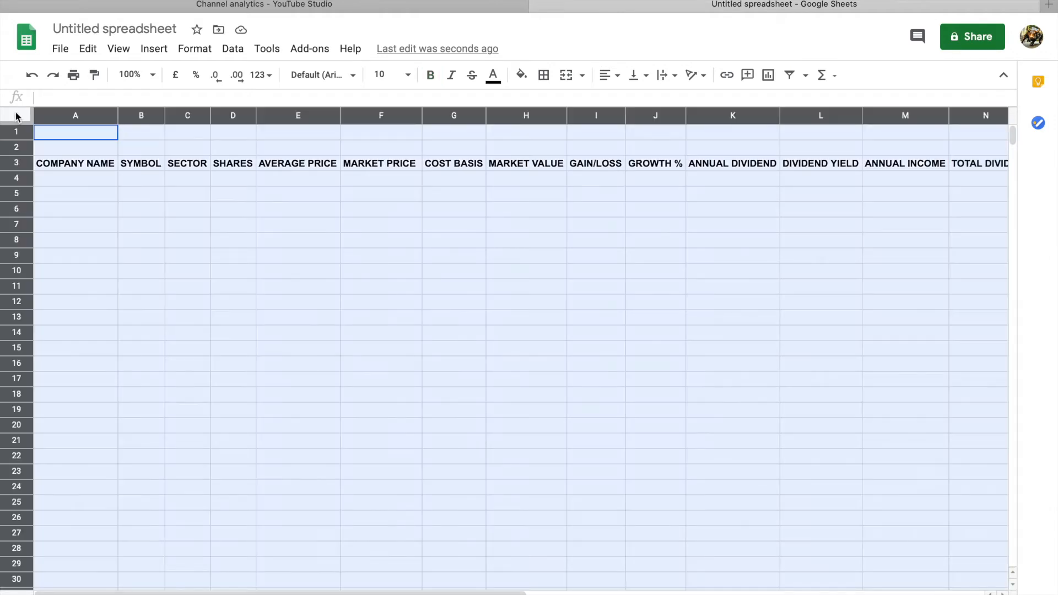
double_click(116, 116)
drag(448, 593, 610, 588)
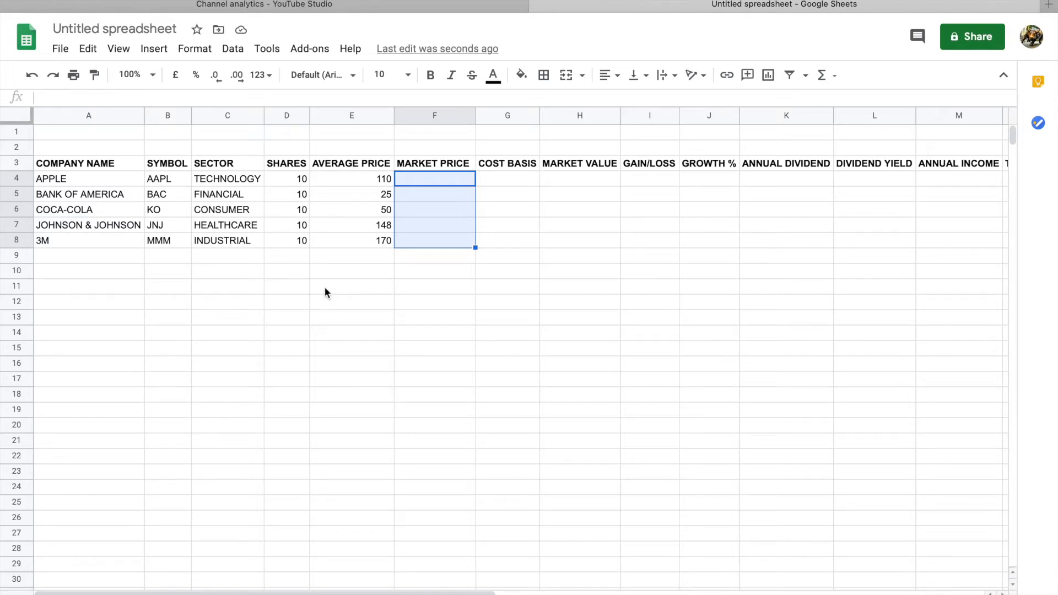
Step: Enter =GOOGLEFINANCE(B4) as Apple's market price in F4 and fill the formula down to F8
click(449, 179)
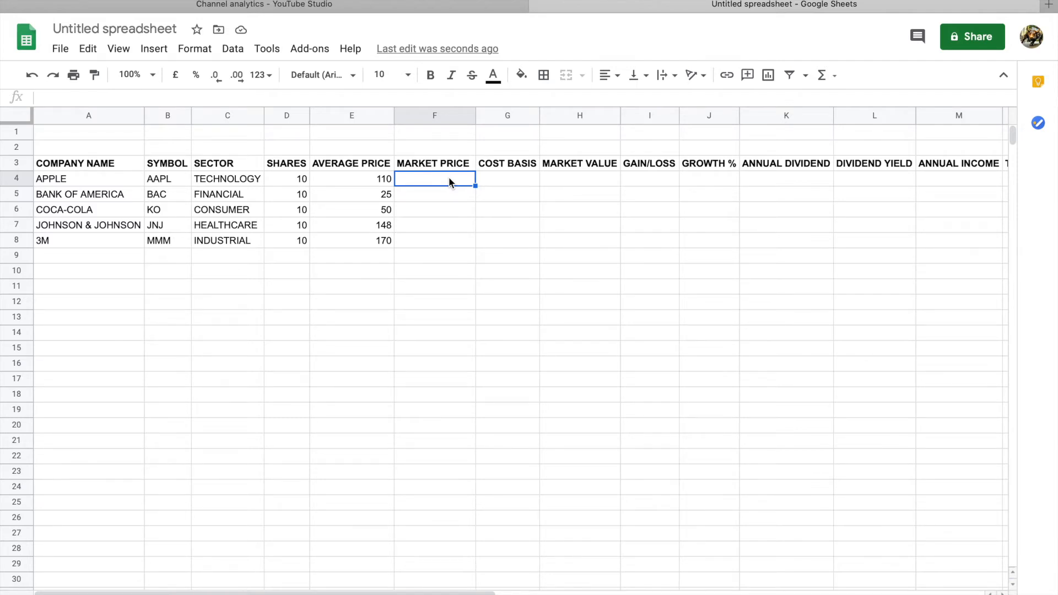
text(=)
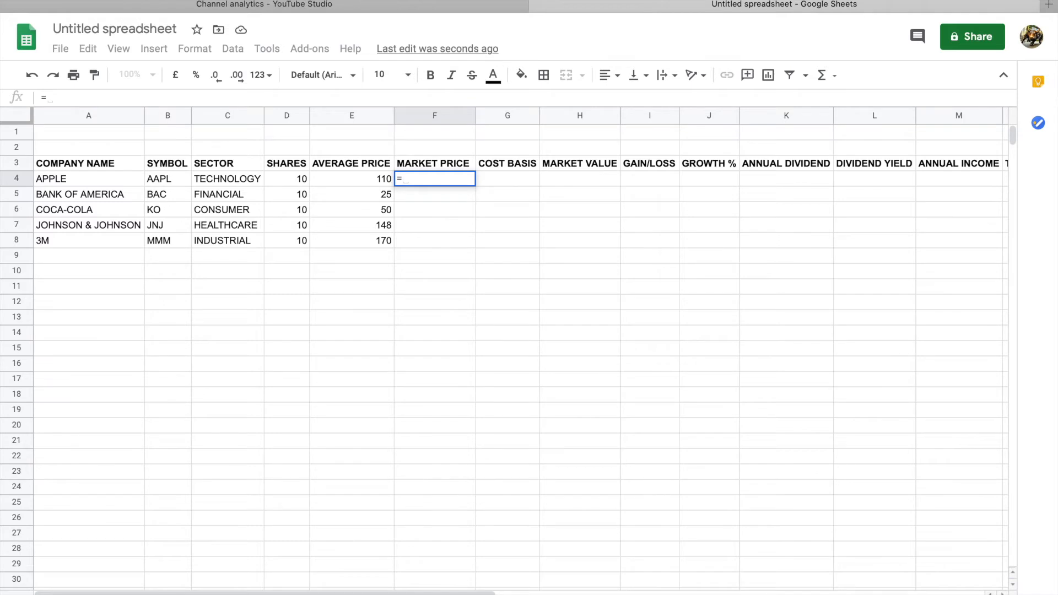
text(GOO)
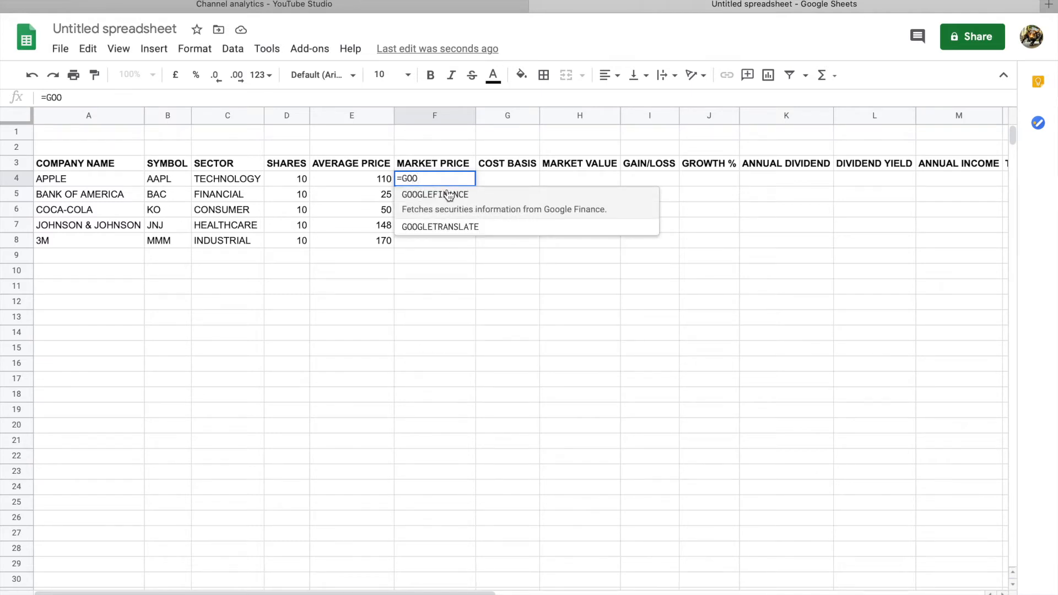
click(449, 195)
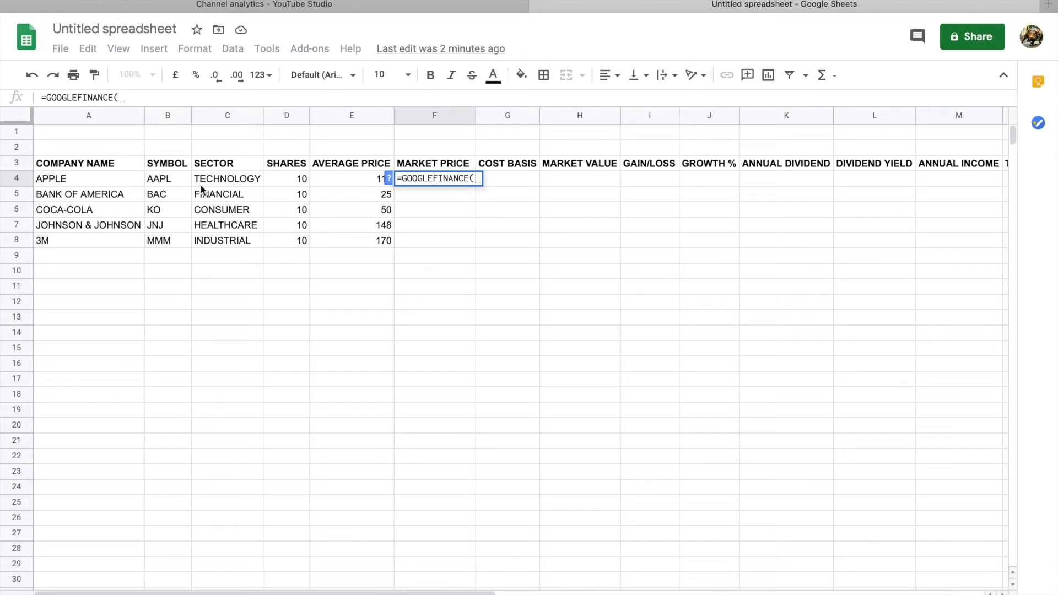
click(173, 177)
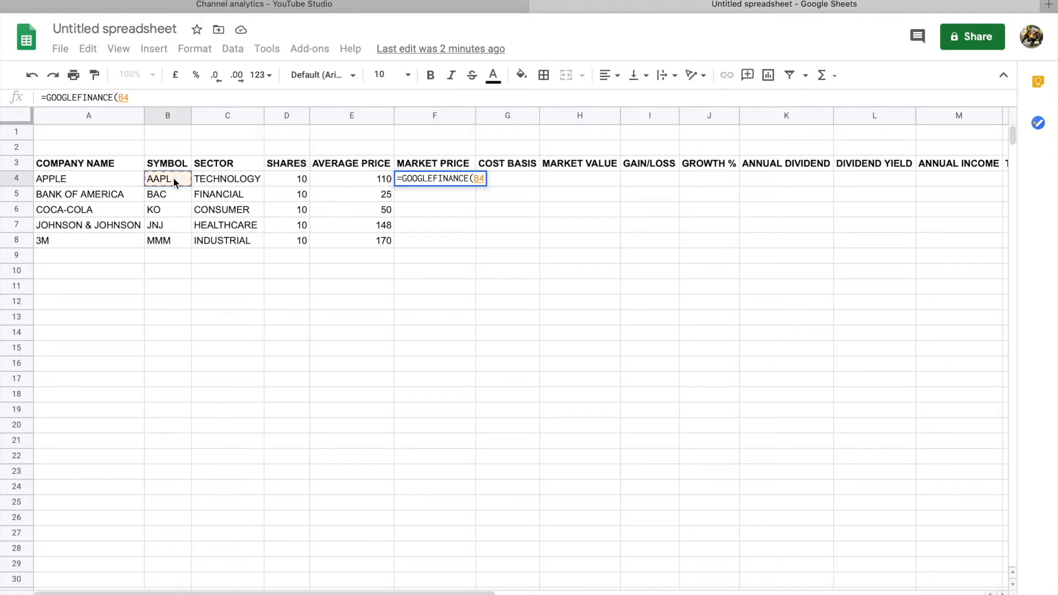
text())
key(Return)
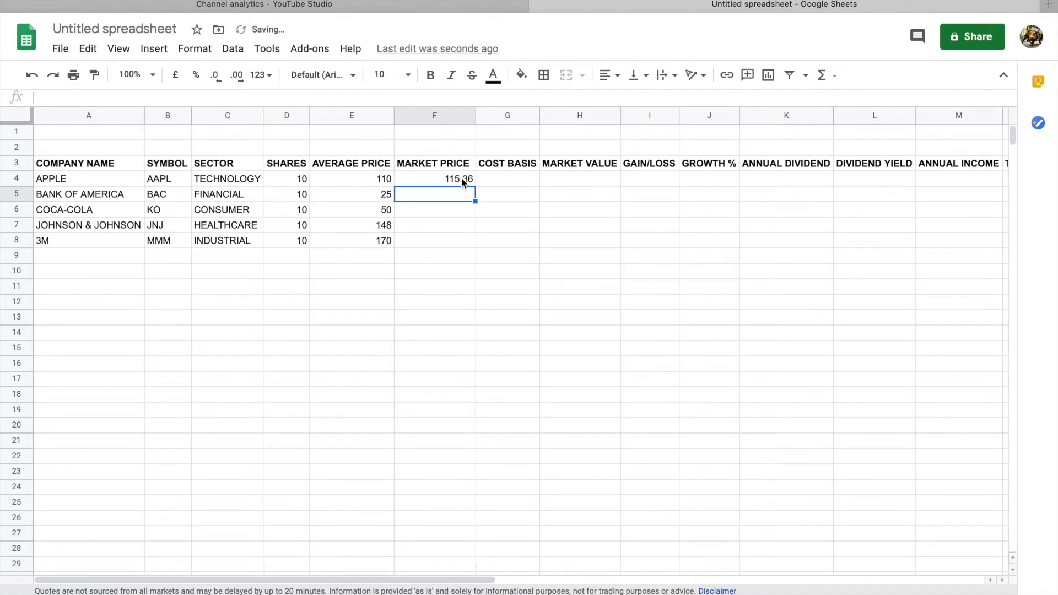
click(462, 182)
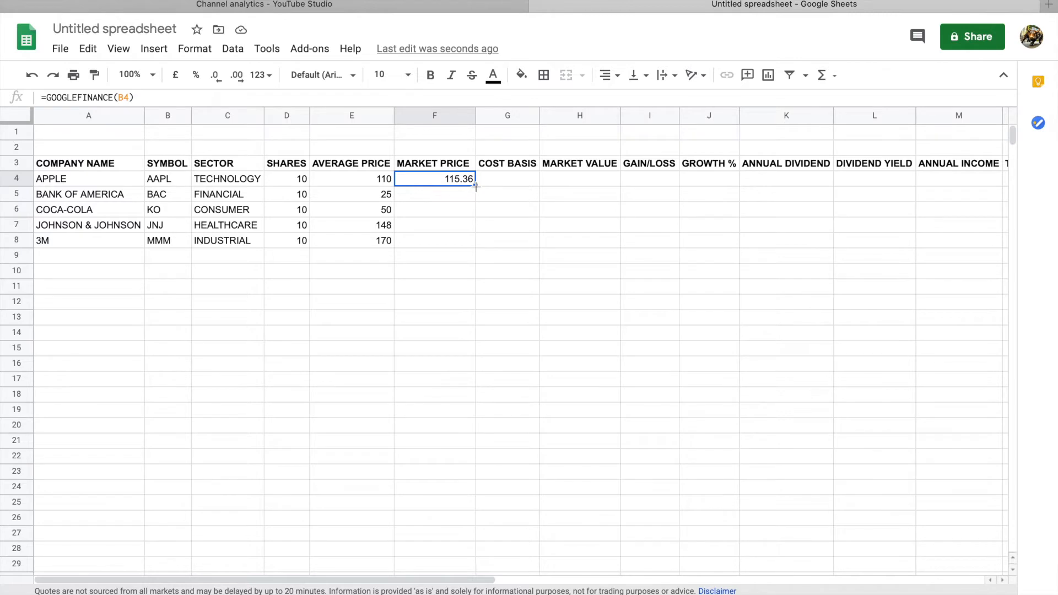
drag(476, 187, 472, 242)
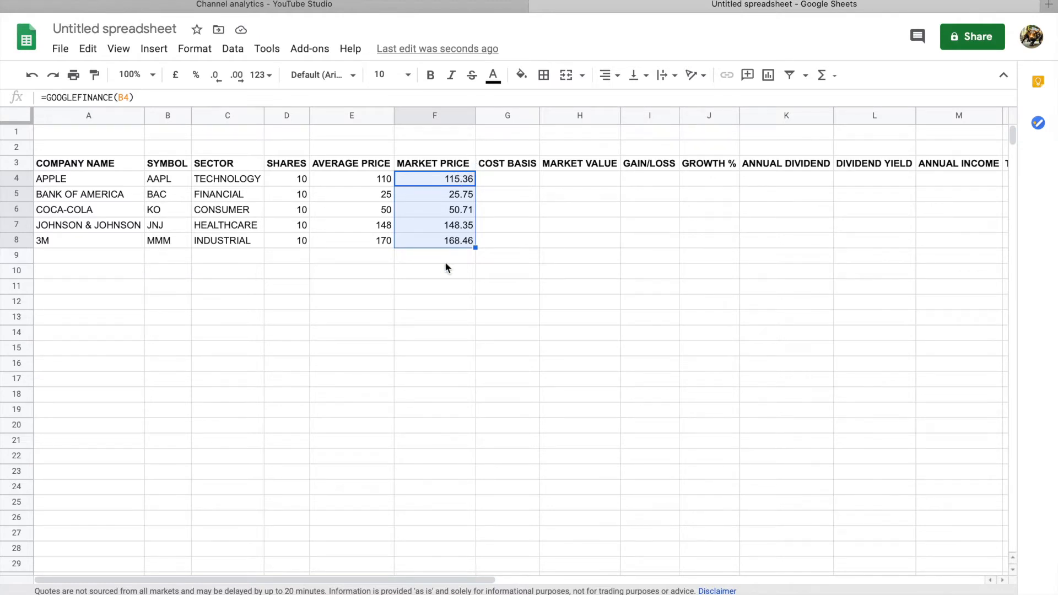
Step: Calculate the cost basis with =D4*E4 in G4 and fill the formula down to G8
key(Right)
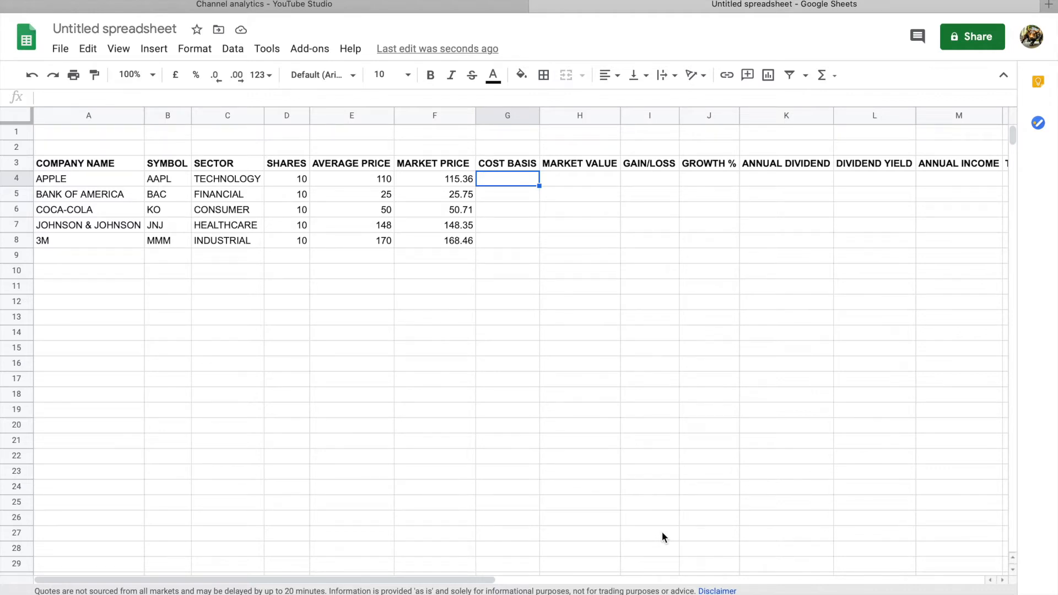
text(=)
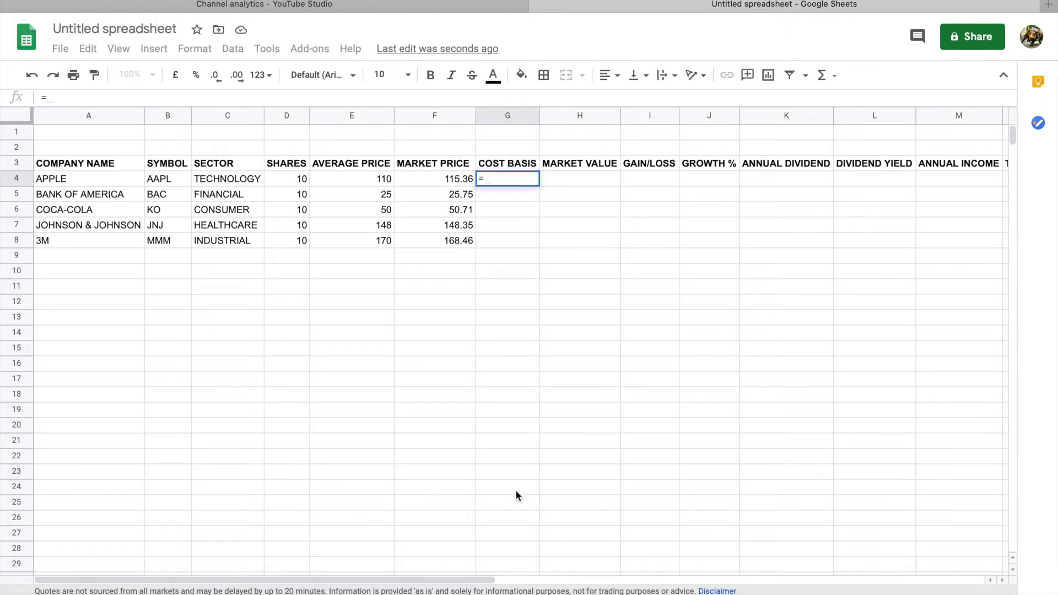
click(298, 182)
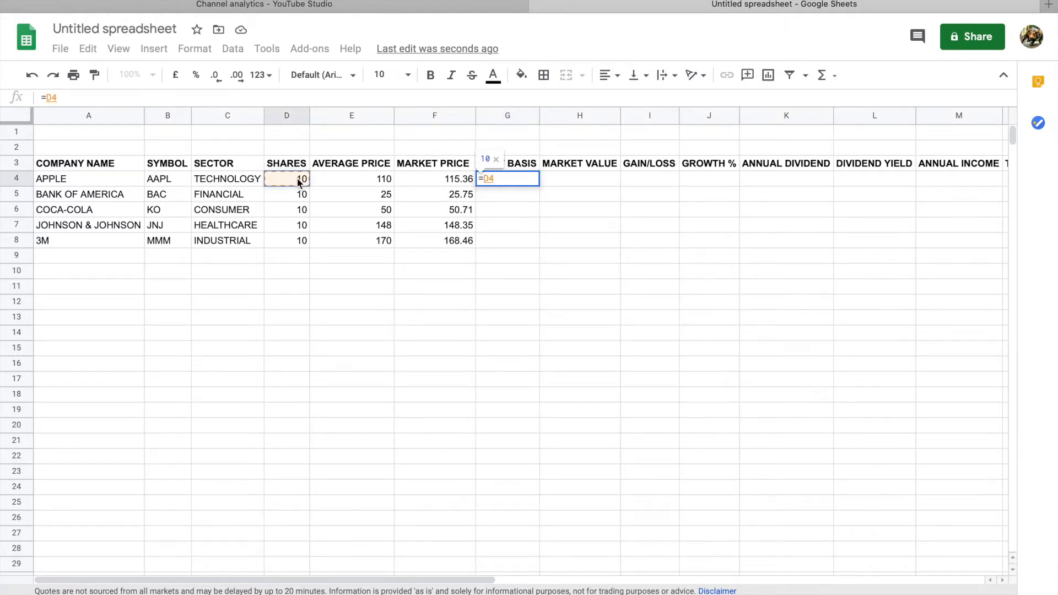
text(*)
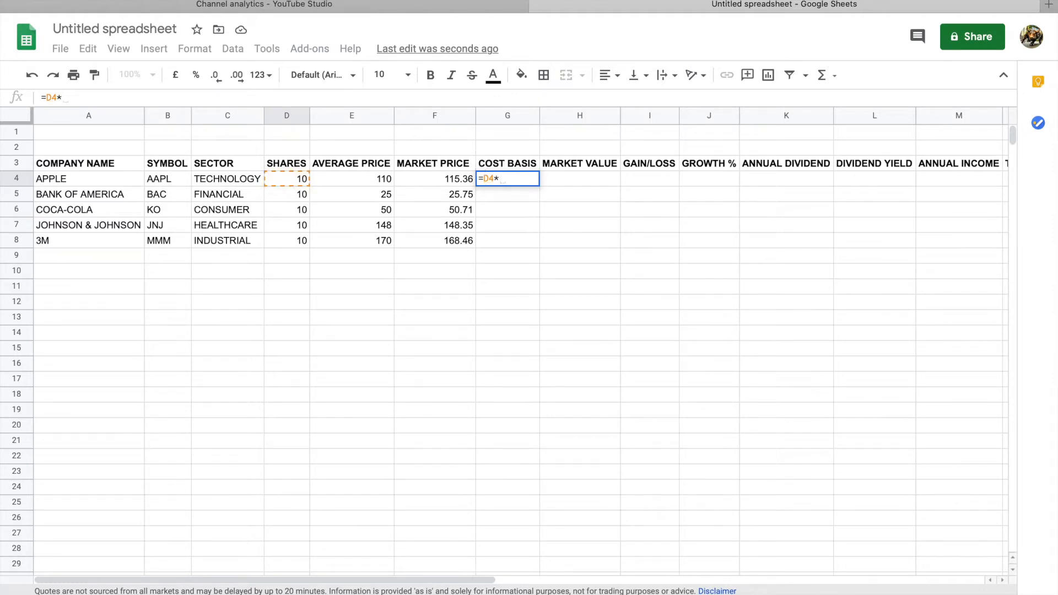
click(369, 178)
key(Return)
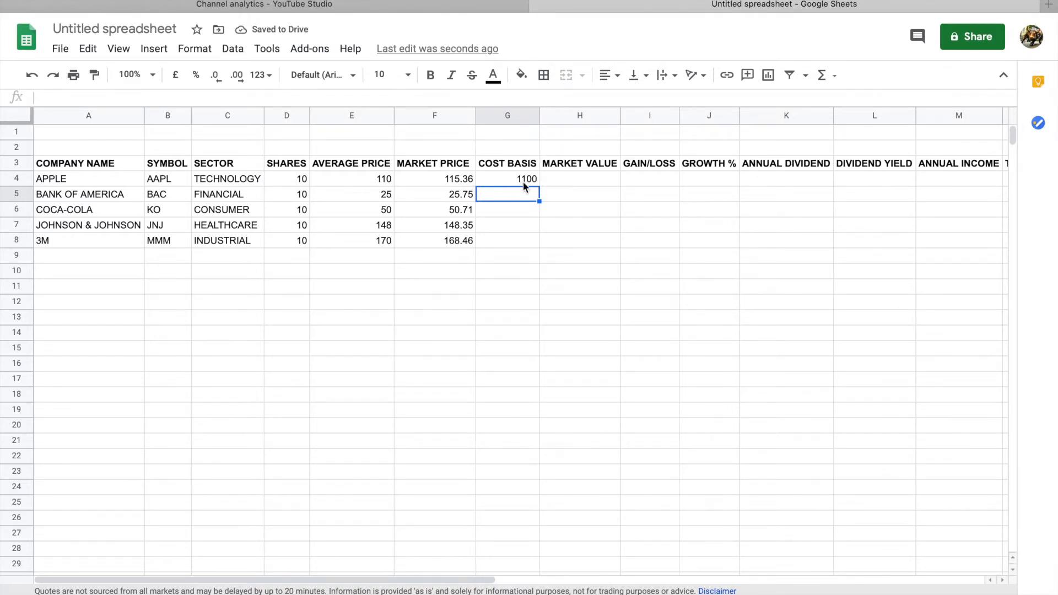
click(522, 183)
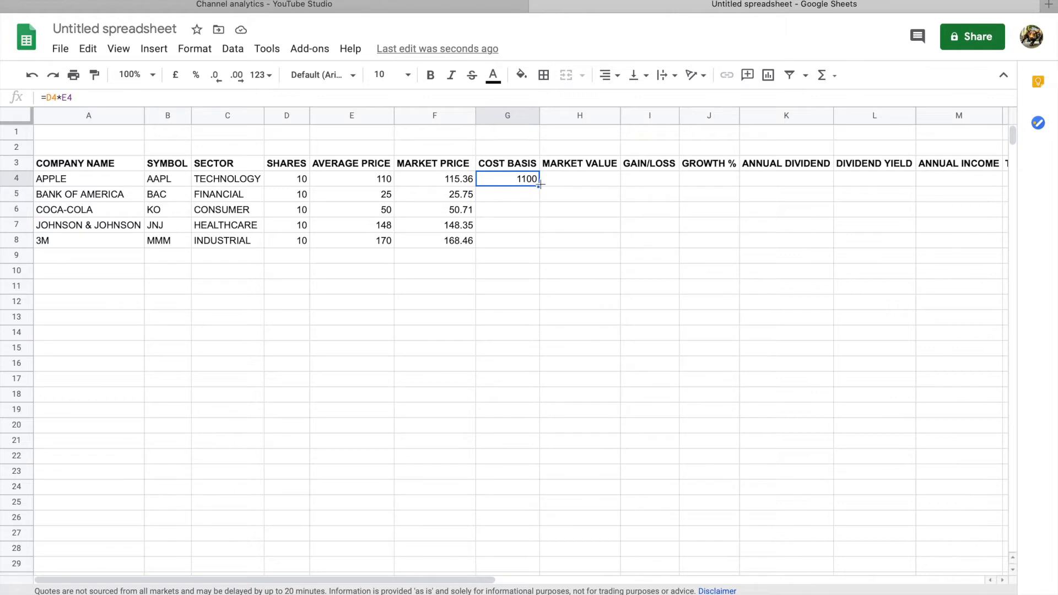
drag(541, 186, 538, 243)
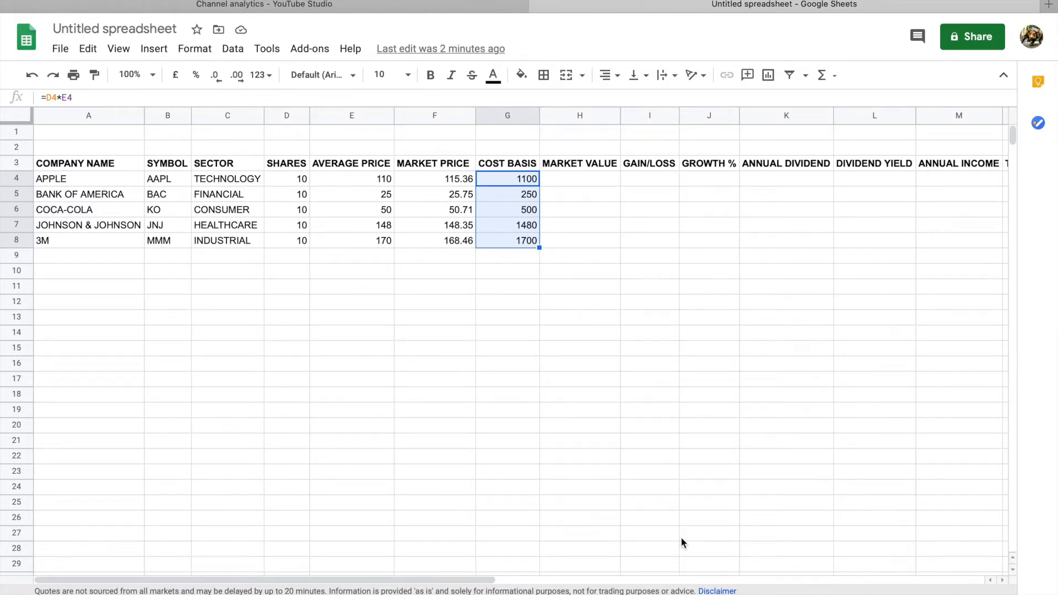
Step: Calculate the market value with =D4*F4 in H4 and fill the formula down to H8
click(589, 180)
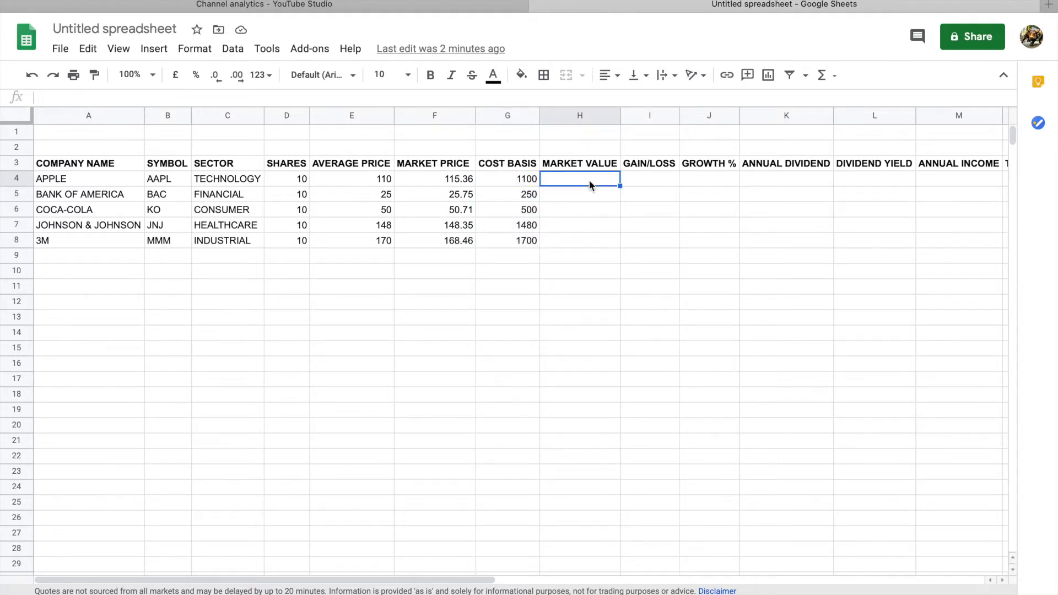
text(=)
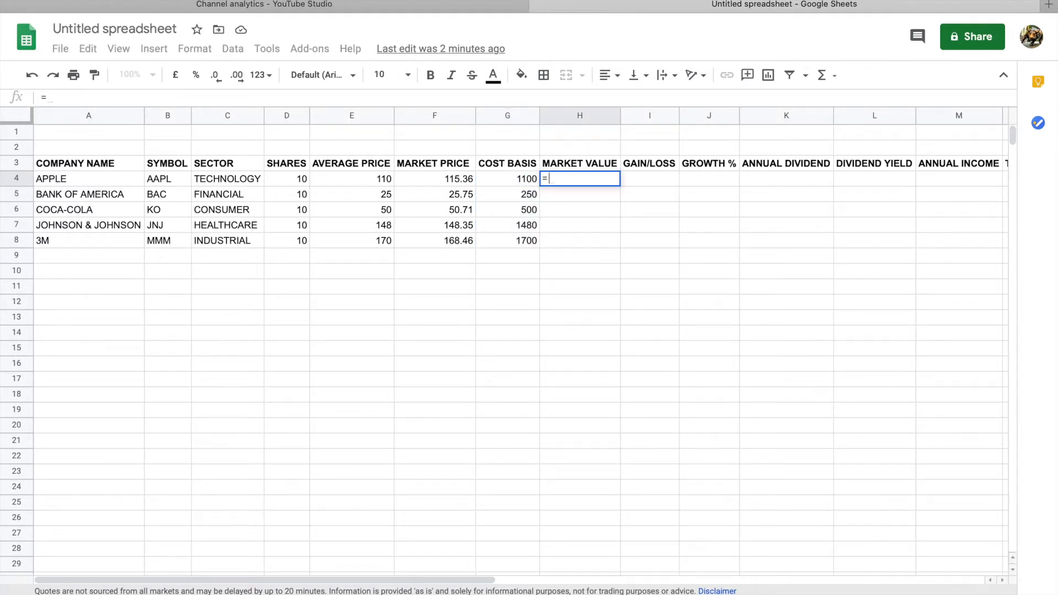
click(291, 179)
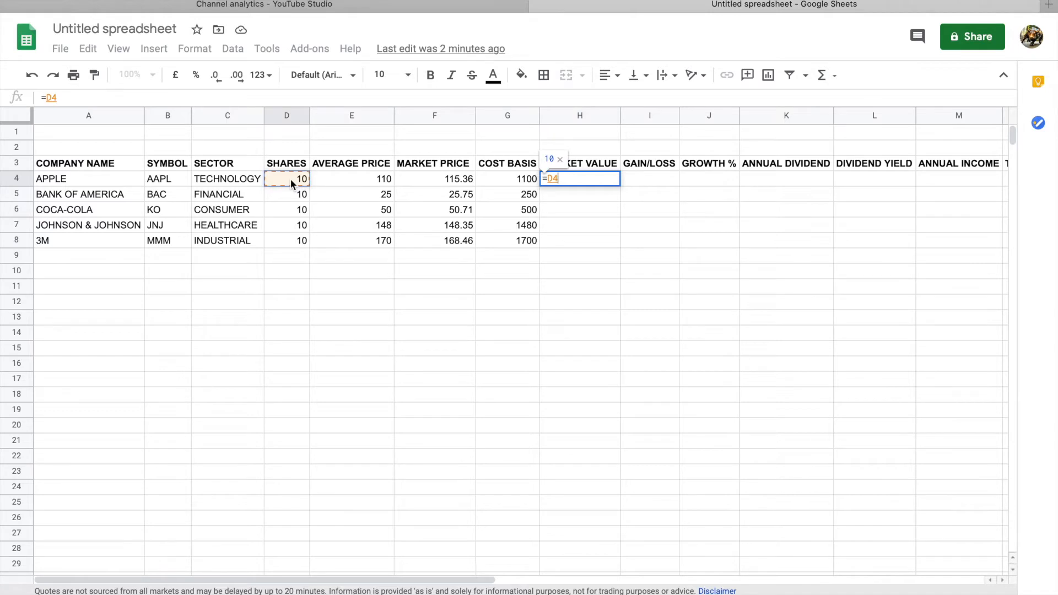
text(*)
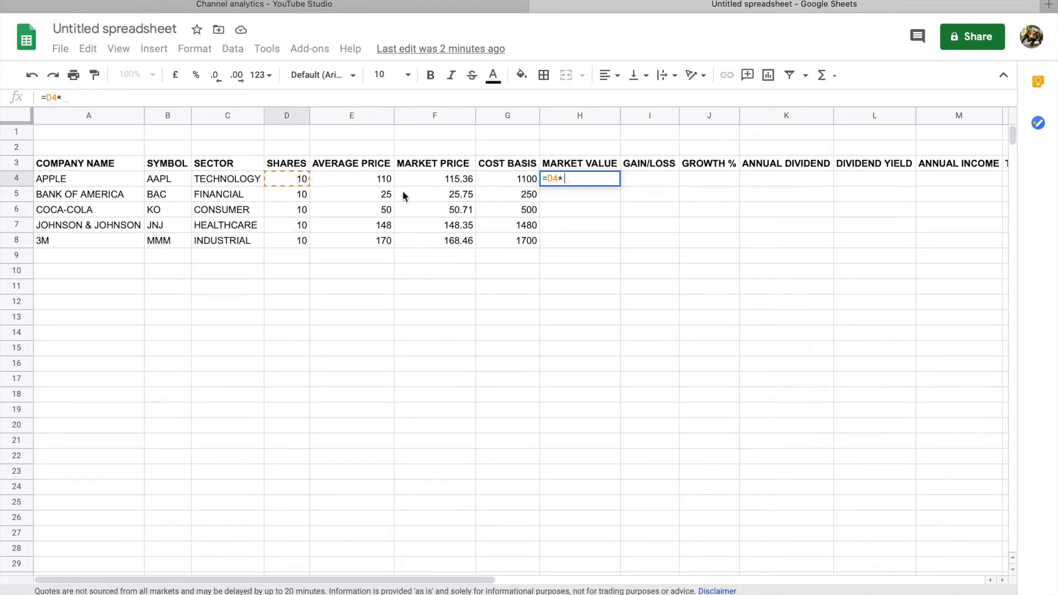
click(435, 177)
key(Return)
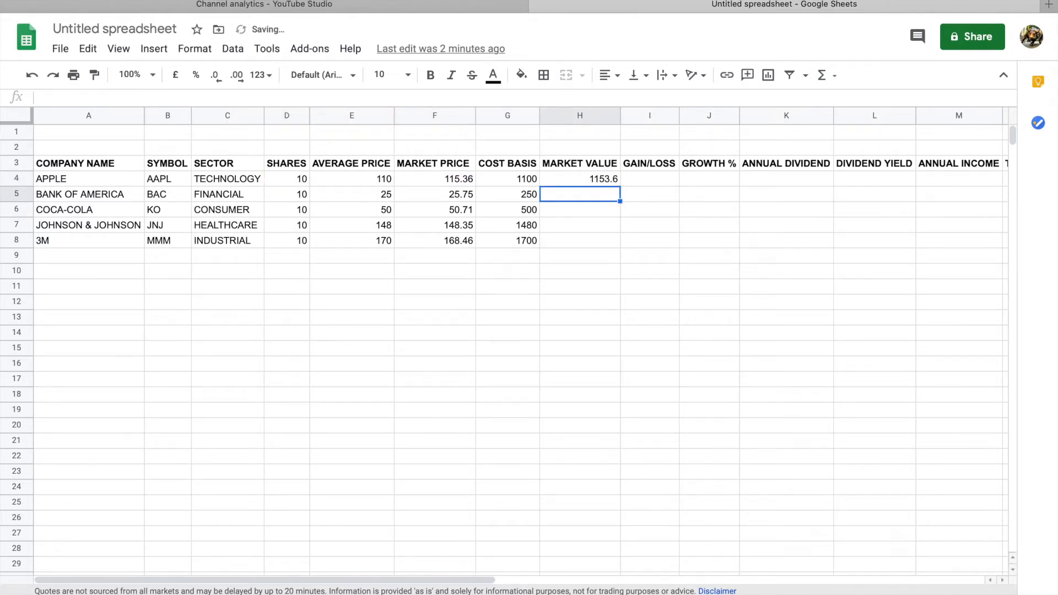
click(614, 182)
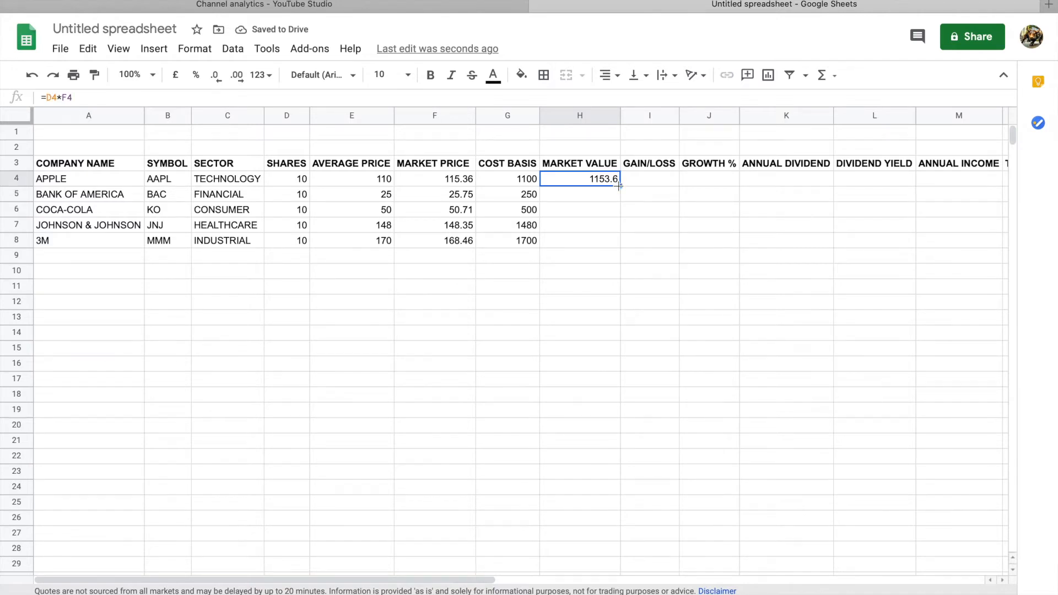
drag(619, 186, 616, 240)
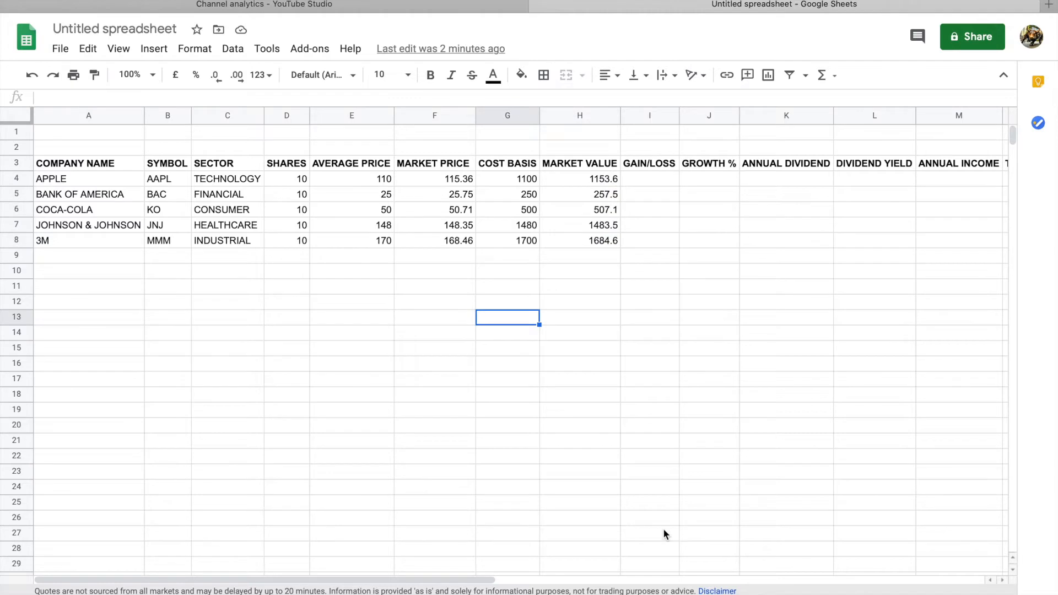
Step: Calculate Apple's gain/loss in I4 as market value minus cost basis with =H4-G4
click(652, 187)
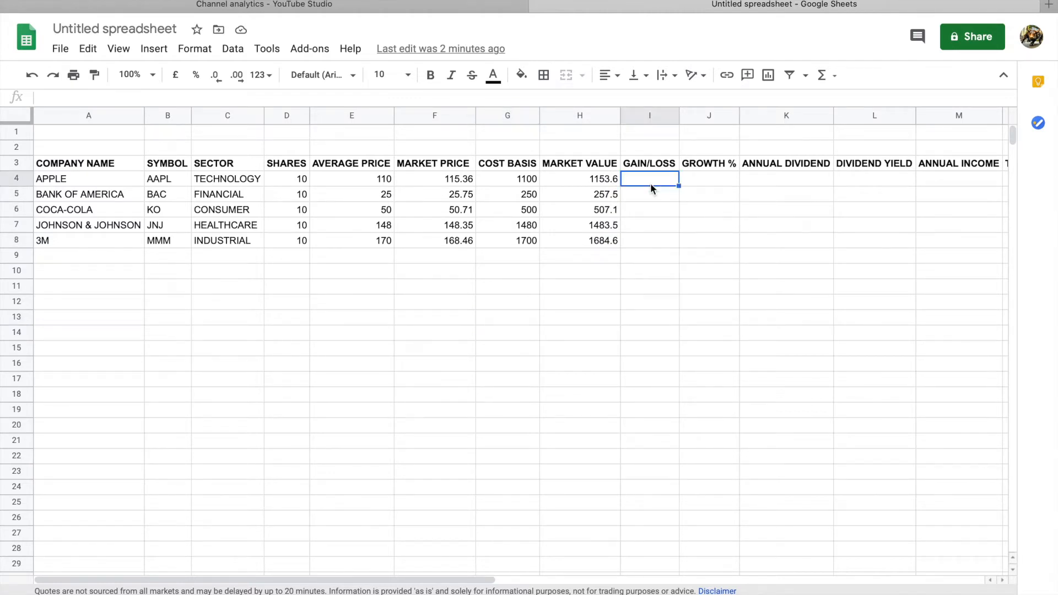
text(=)
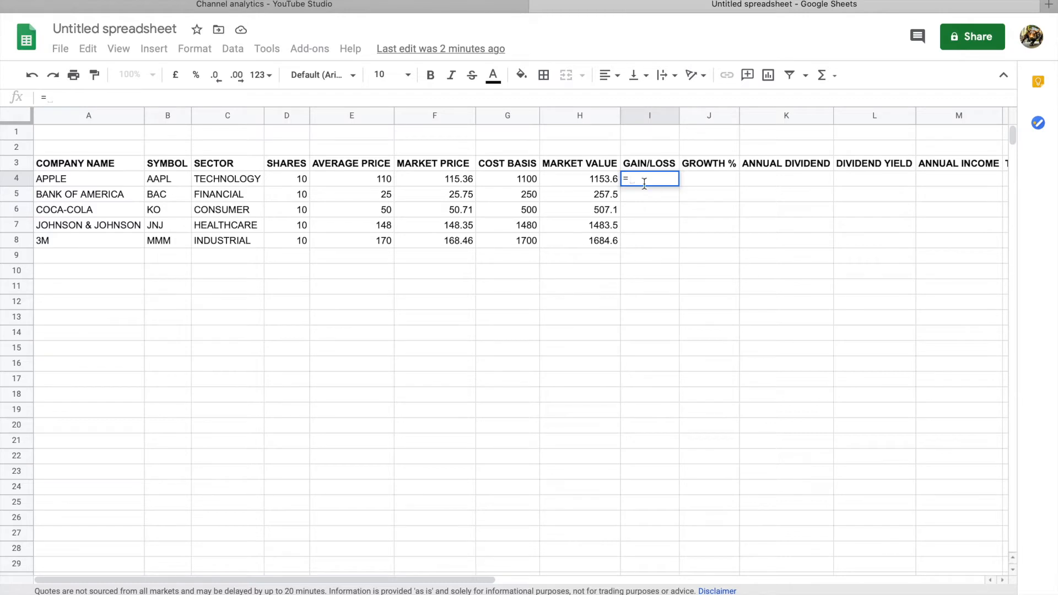
click(609, 184)
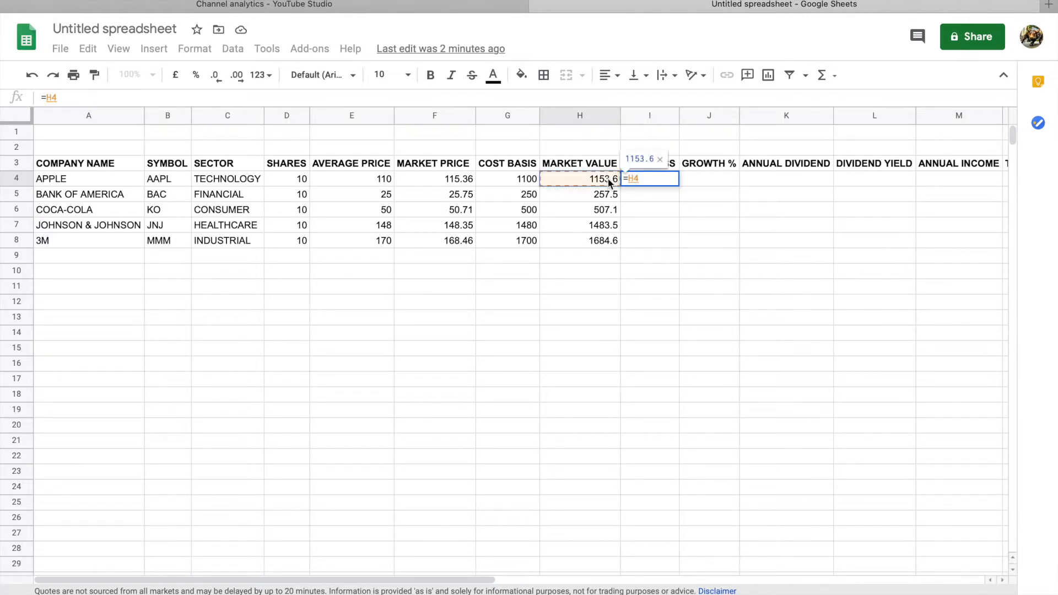
text(-)
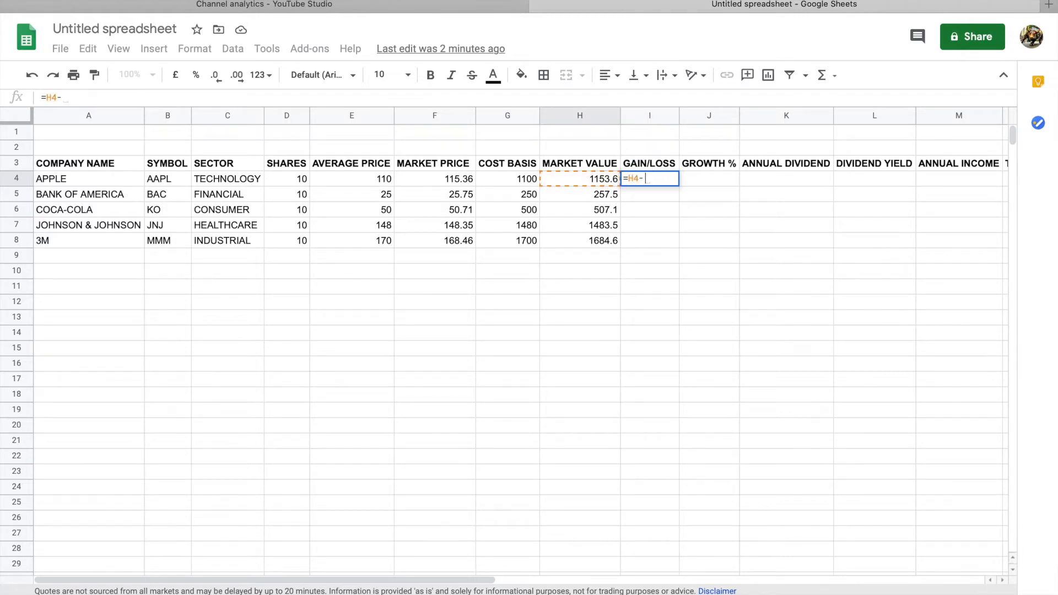
click(501, 177)
key(Return)
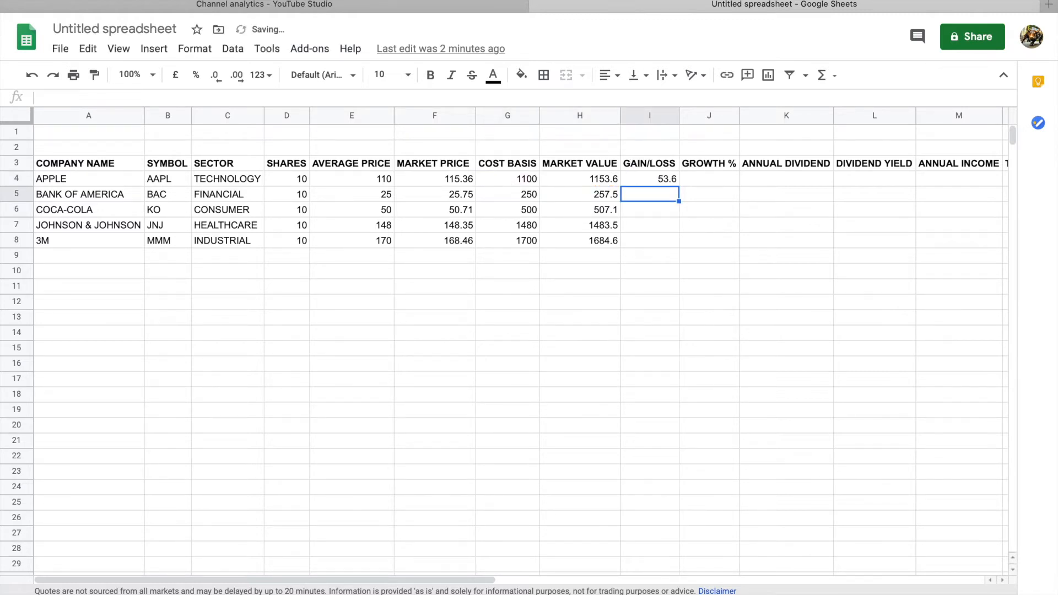
Step: Fill the gain/loss formula from I4 down to I8 for the remaining companies
click(666, 183)
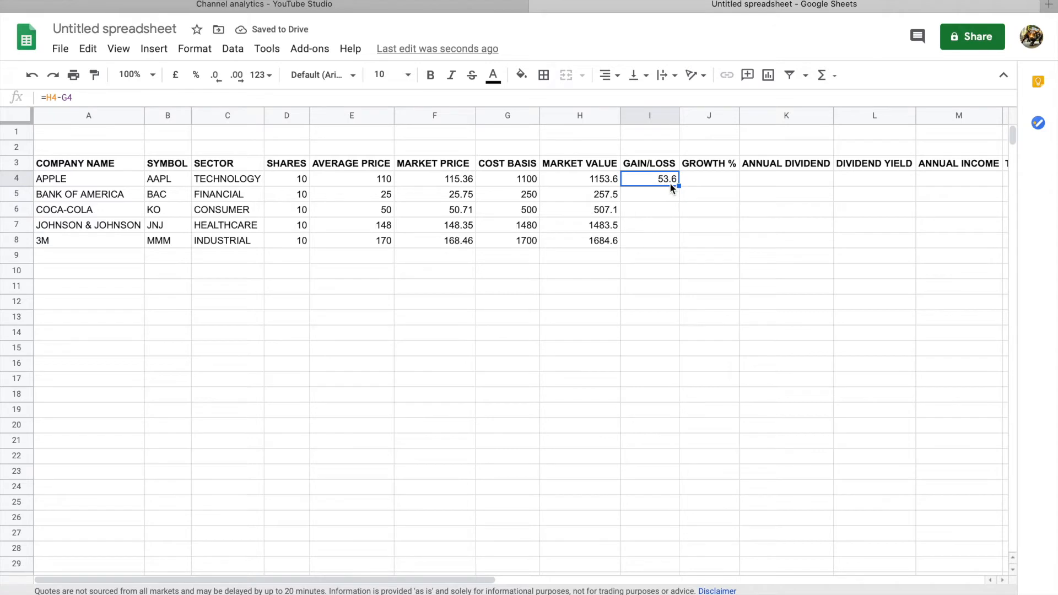
drag(679, 186, 680, 240)
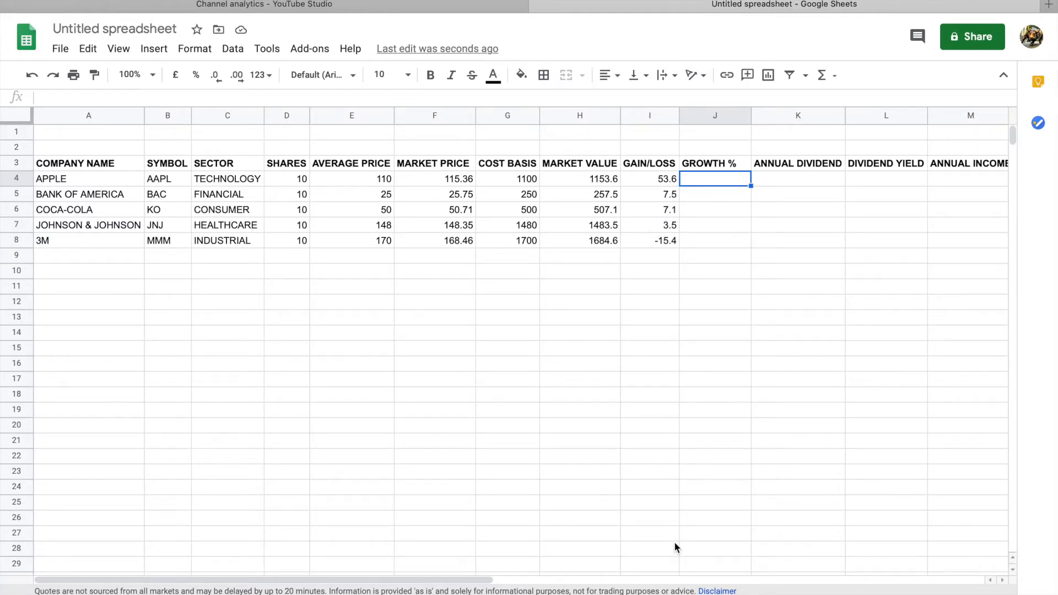
Step: Calculate Apple's growth in J4 from market value and cost basis with =H4/G4-1
text(=)
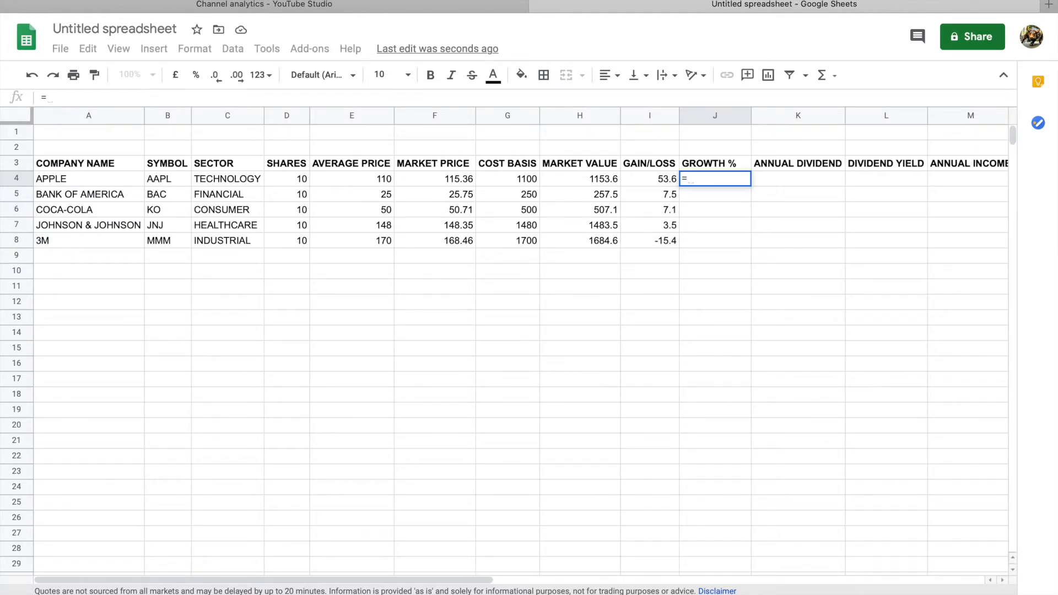
click(594, 177)
text(/)
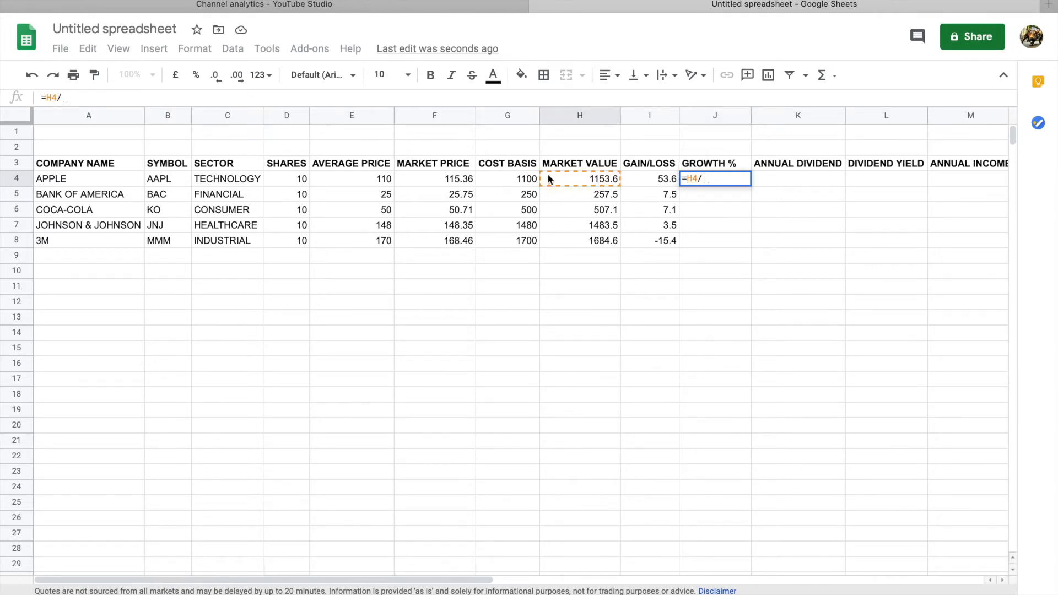
click(529, 181)
text(-1)
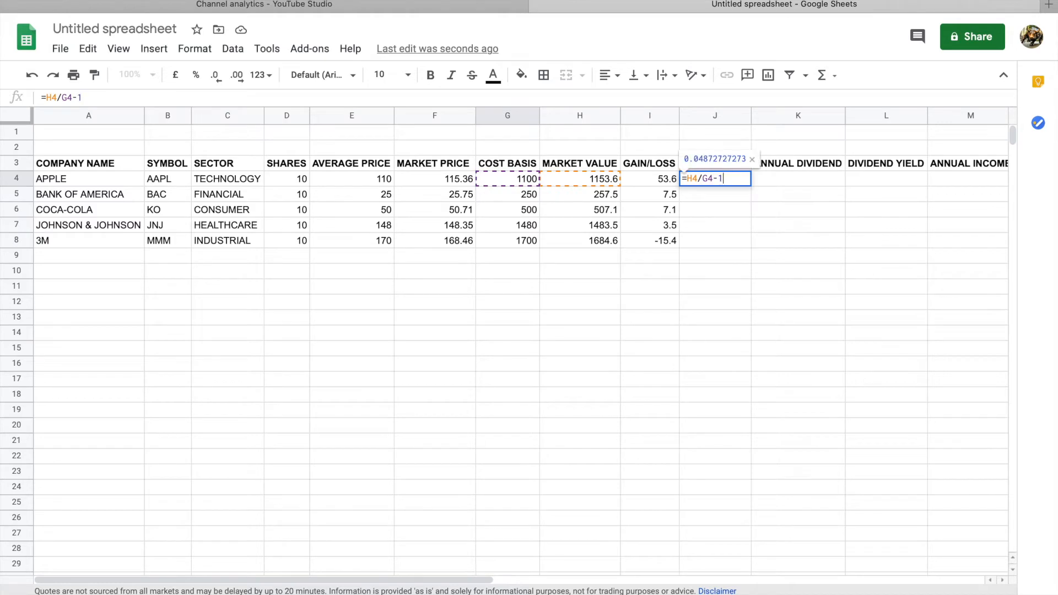
key(Return)
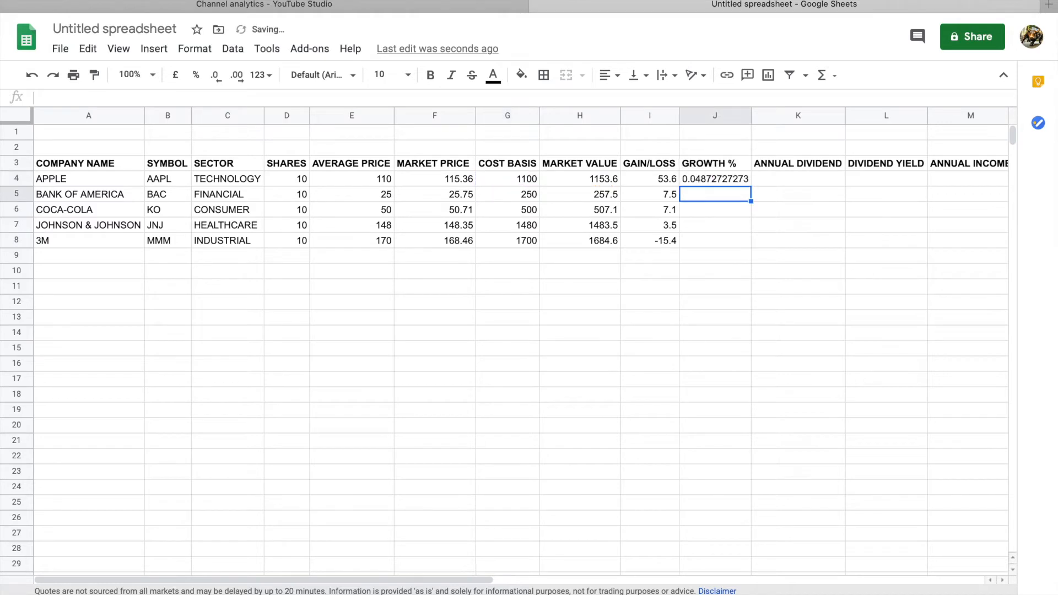
Step: Format Apple's growth in J4 as a percentage and fill it down to J8
click(718, 184)
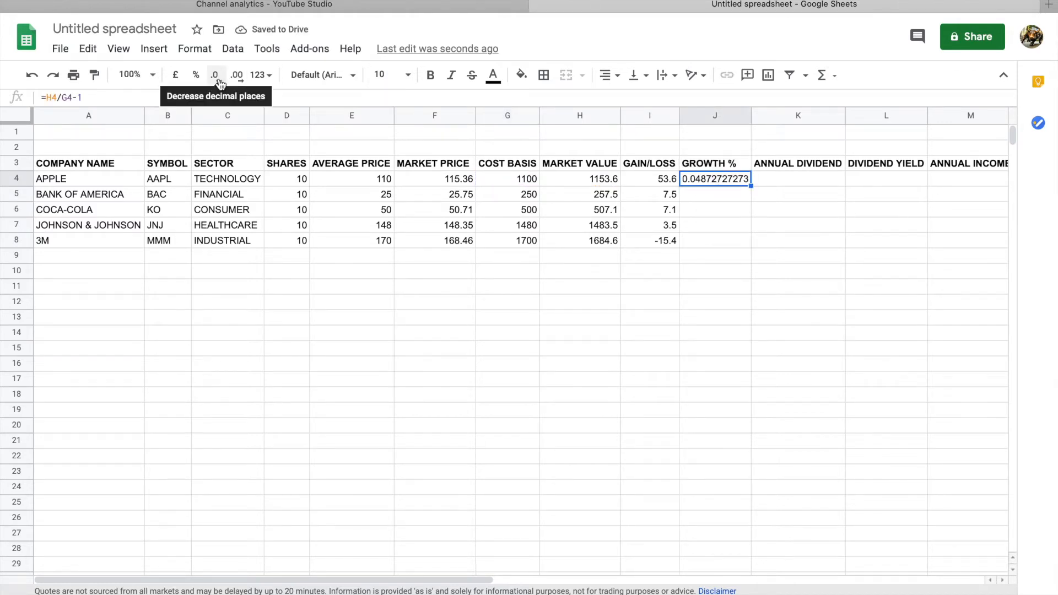
click(197, 82)
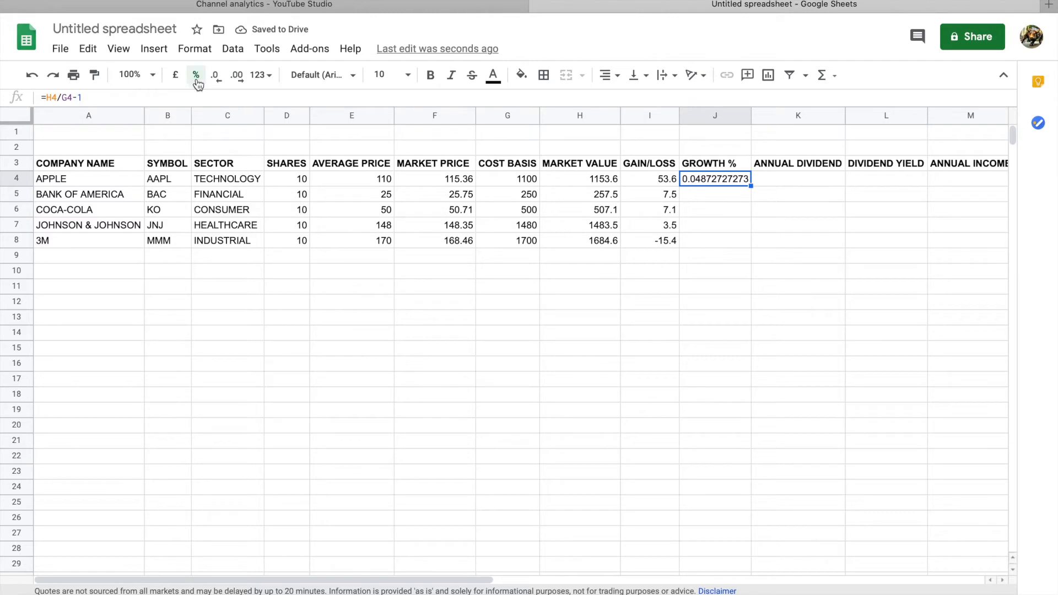
drag(750, 185, 753, 246)
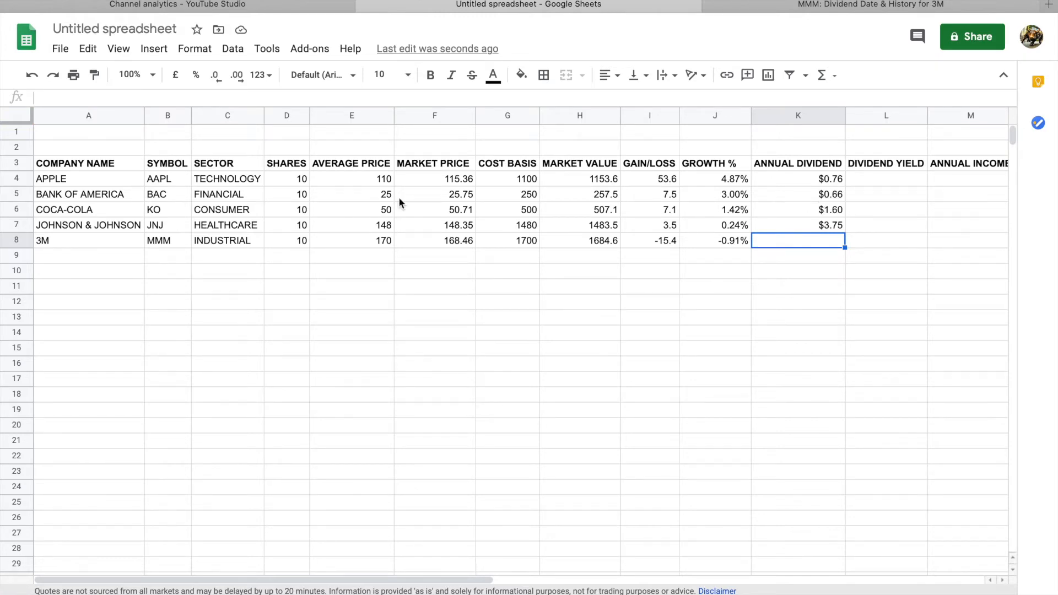
Step: Switch to Dividend.com and search for the ticker mmm to look up 3M's annual dividend
click(827, 5)
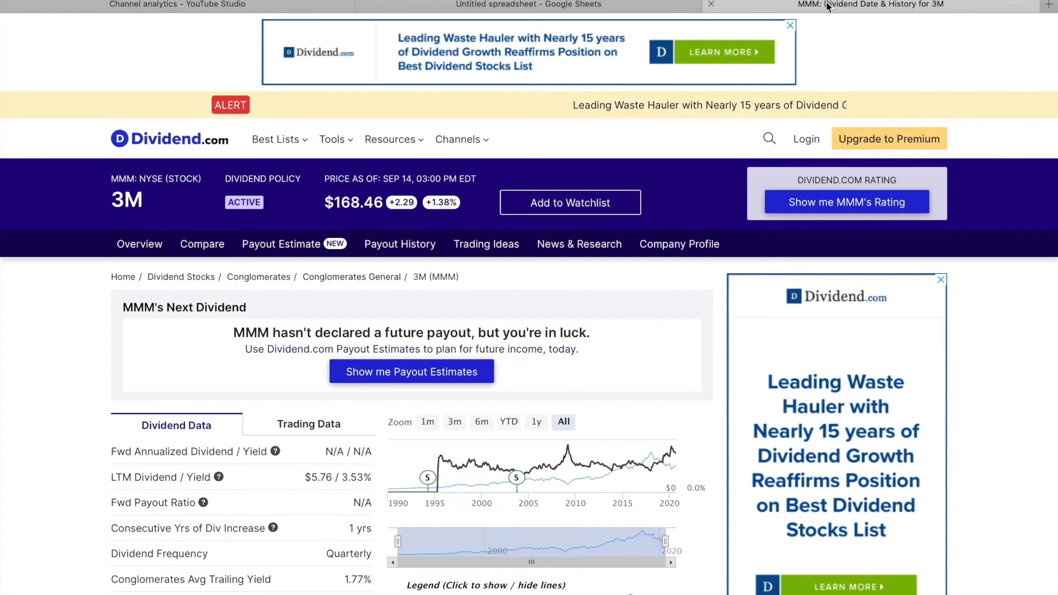
click(769, 139)
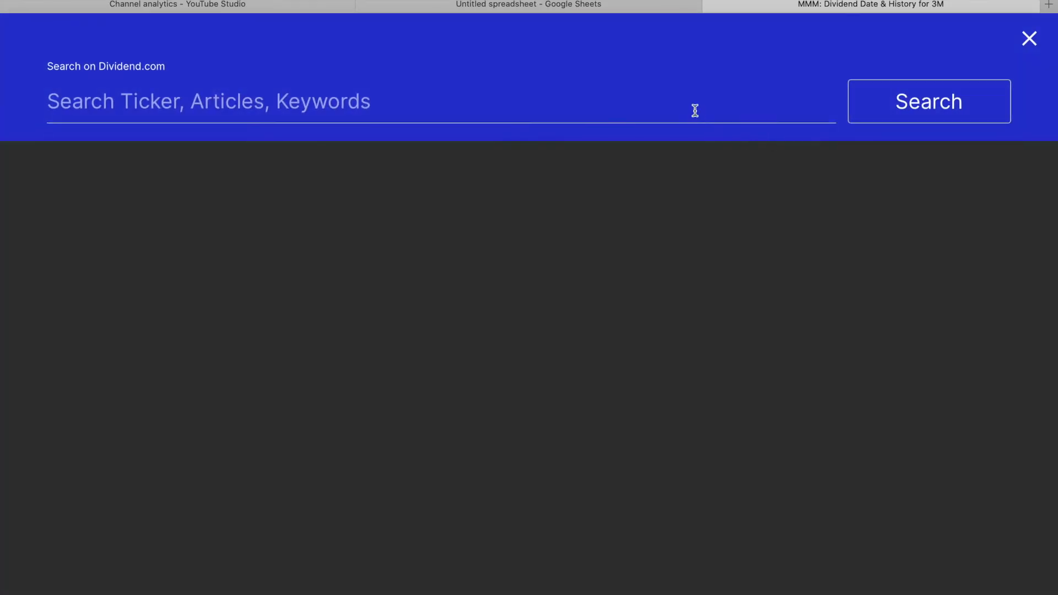
text(mmm)
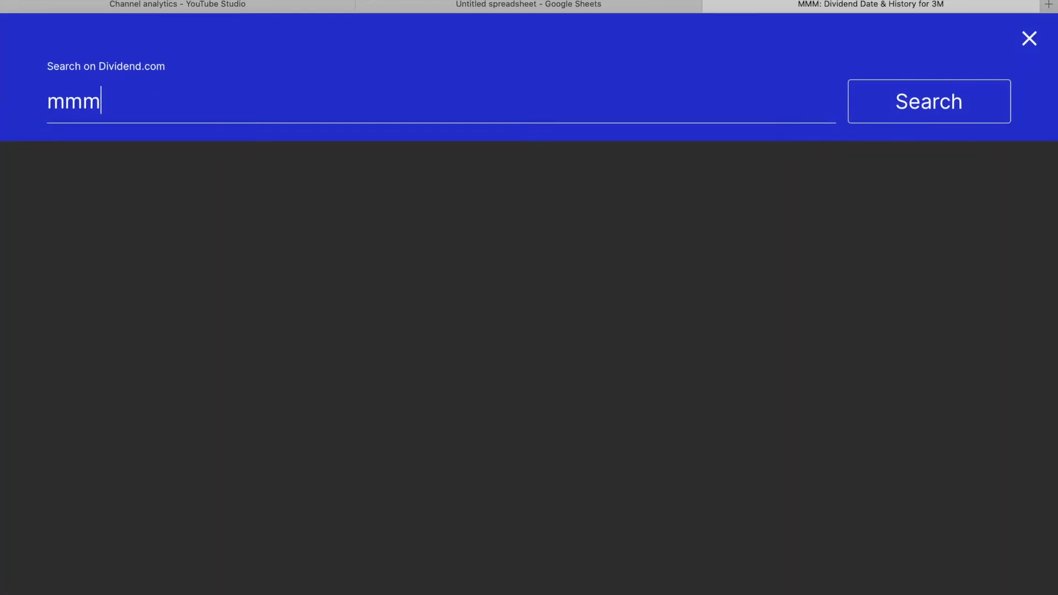
click(120, 176)
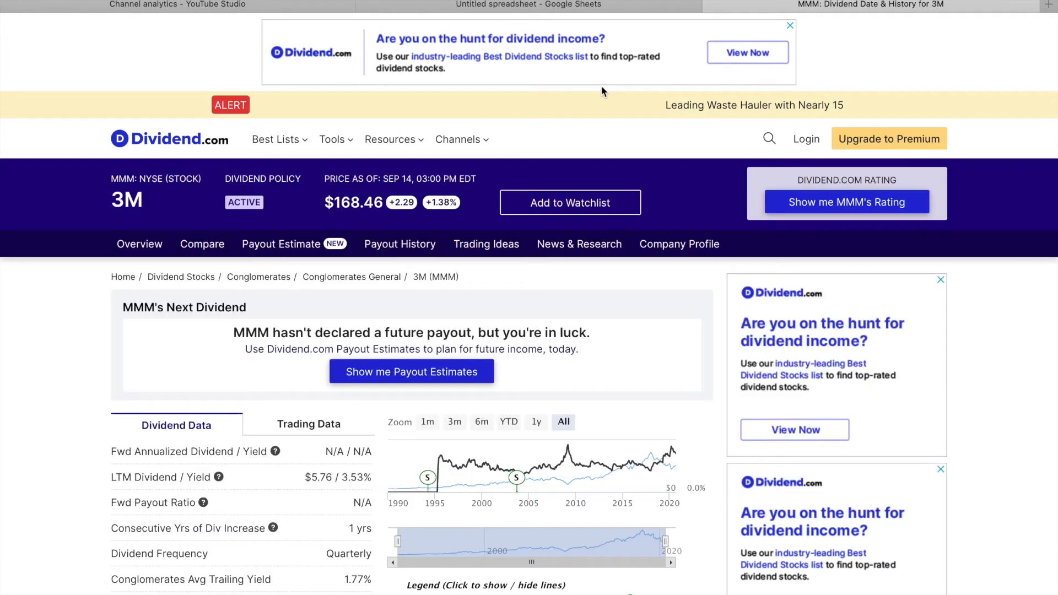
Step: Return to the Google Sheets spreadsheet and enter 5.76 as 3M's annual dividend in K8
click(618, 9)
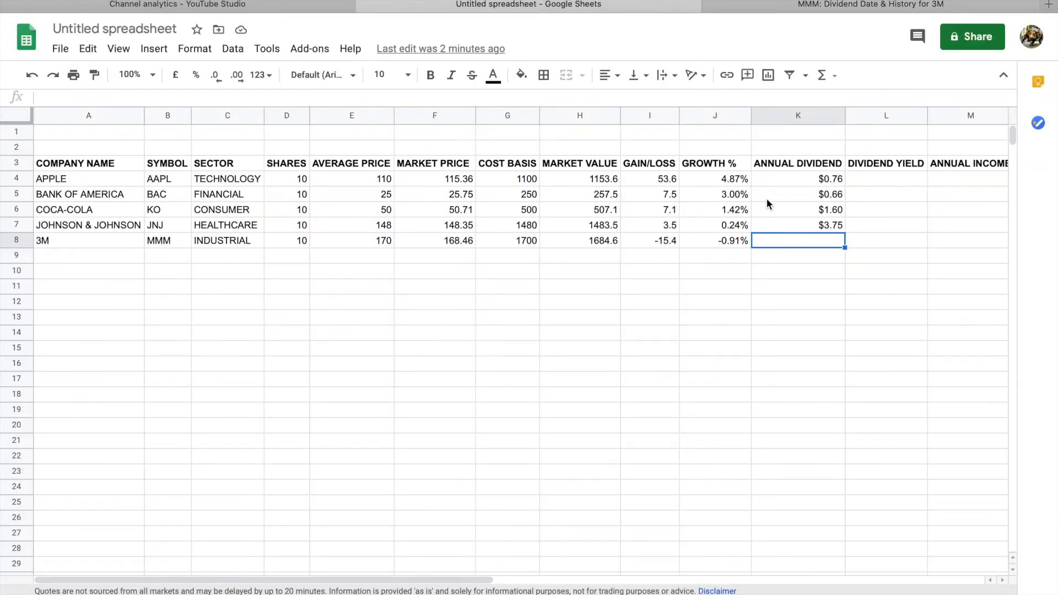
text(5)
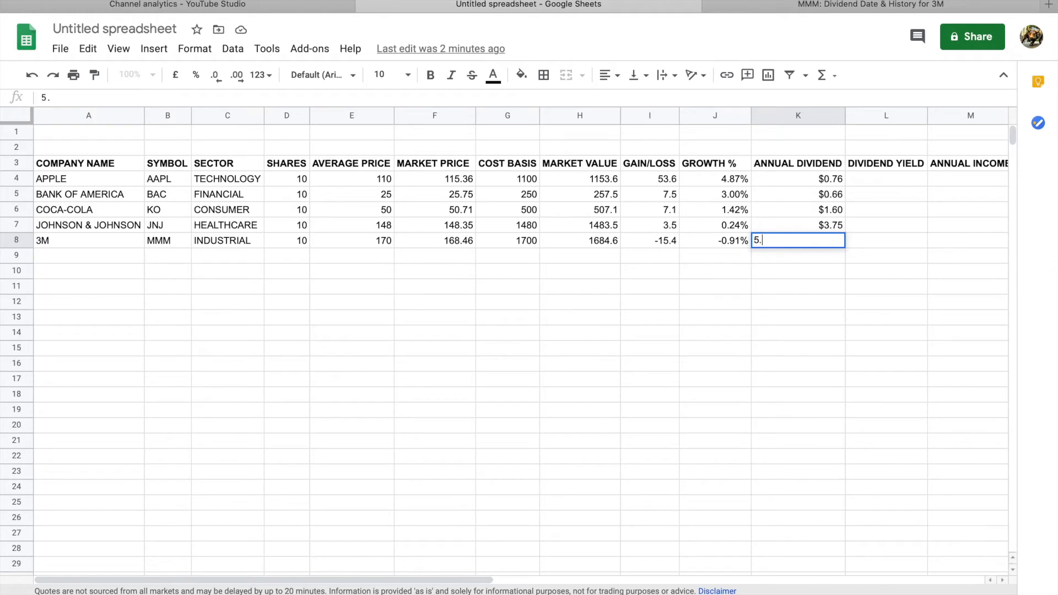
text(.76)
key(Return)
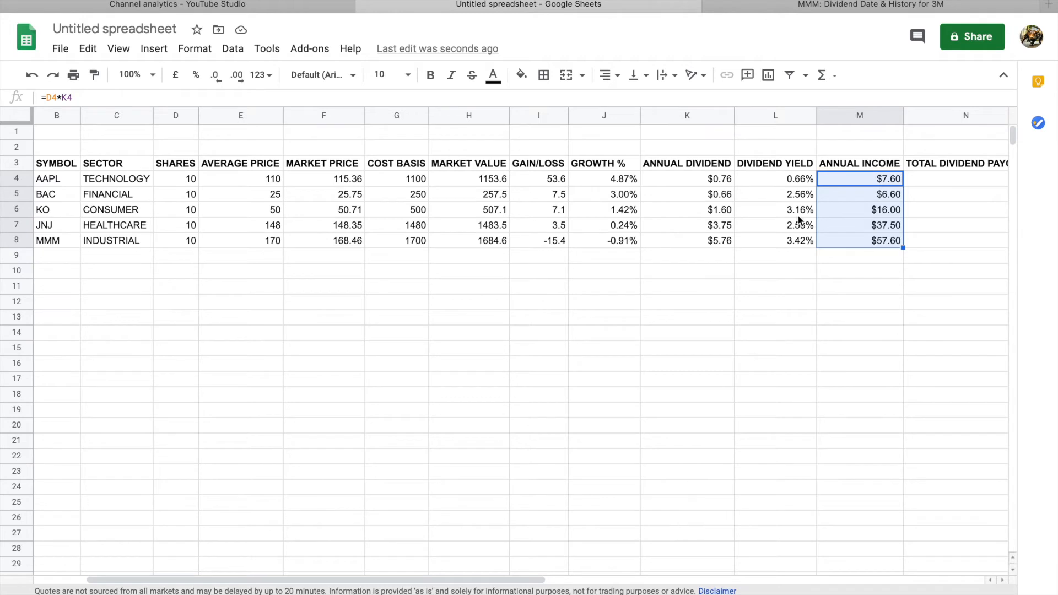
Step: Inspect the formulas for dividend yield, annual income, the monthly, quarterly and yearly income cells, and Apple's total gain/loss
click(786, 180)
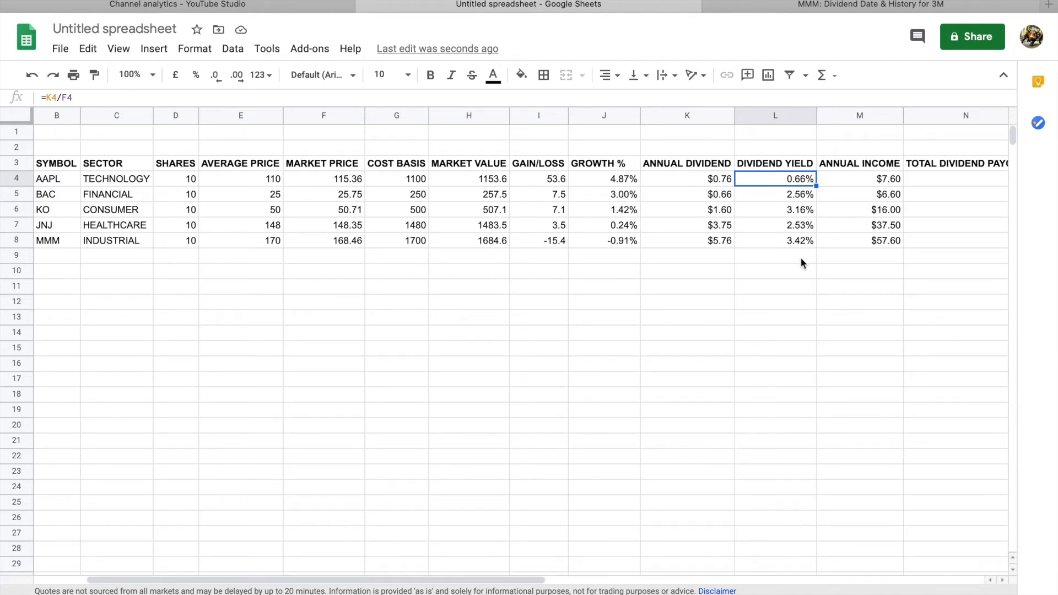
click(858, 179)
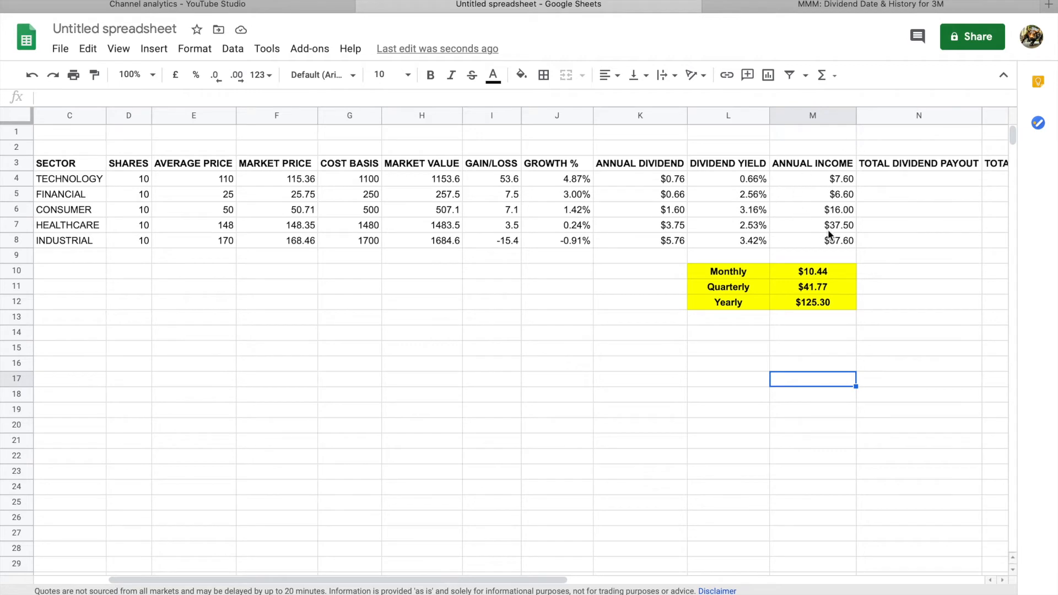
click(806, 275)
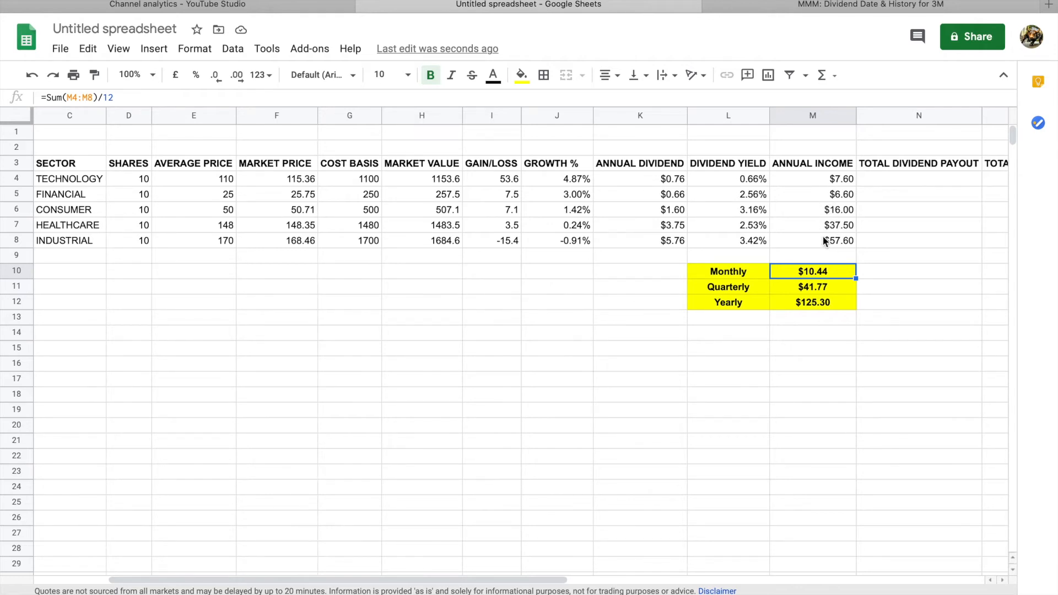
click(820, 293)
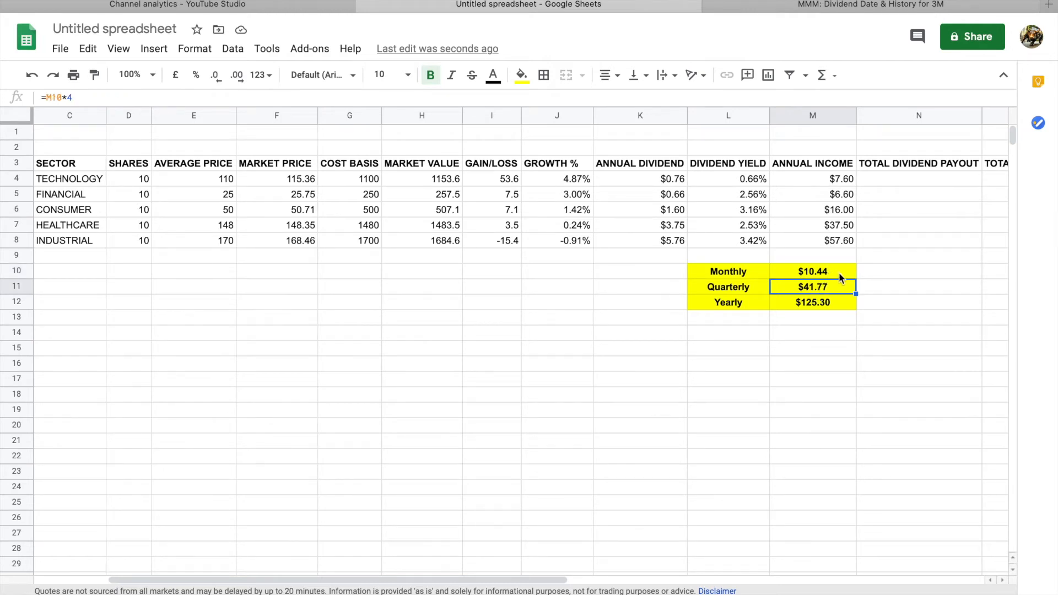
click(825, 303)
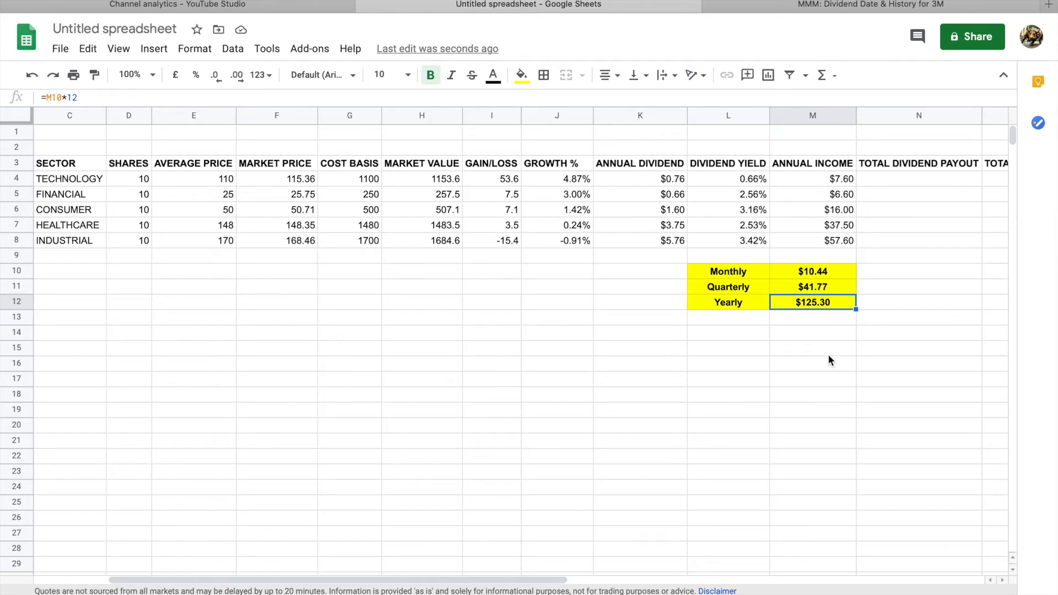
scroll(828, 355, right, 2)
click(806, 379)
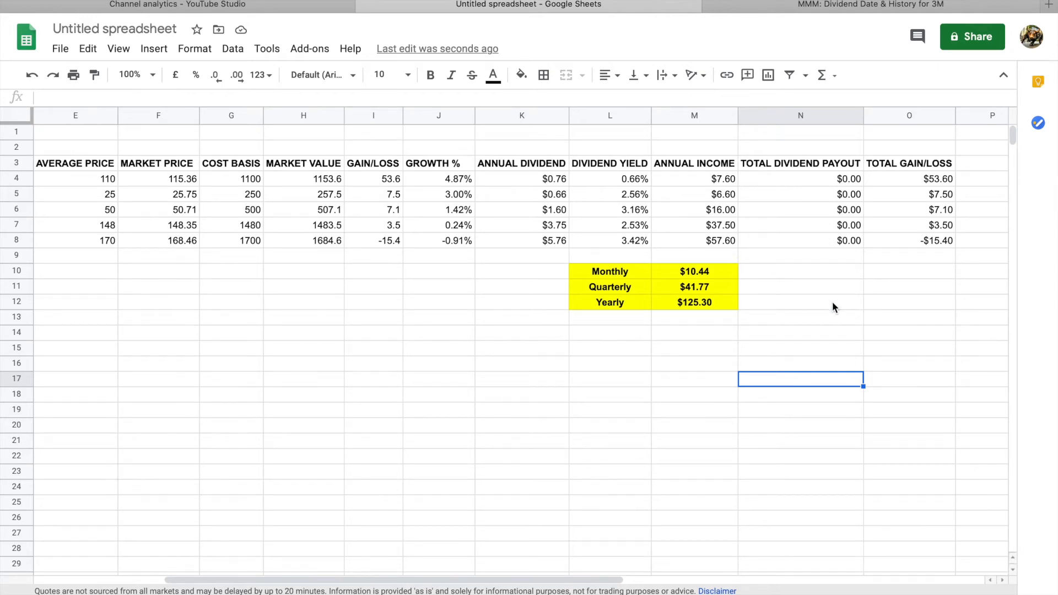
click(927, 181)
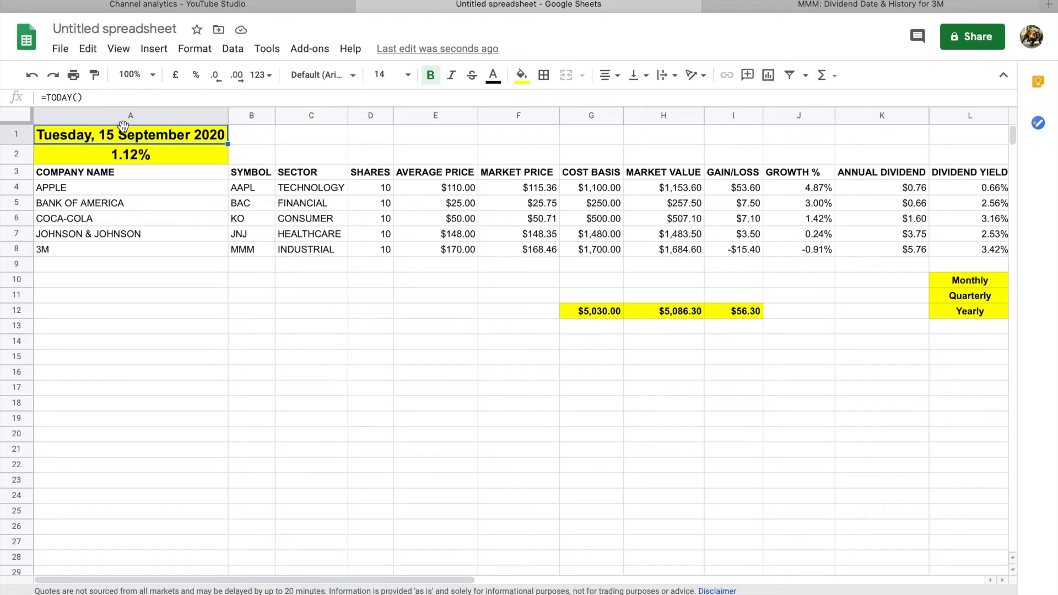
Step: View the number format options available for the date in A1, leaving its format as is
click(195, 48)
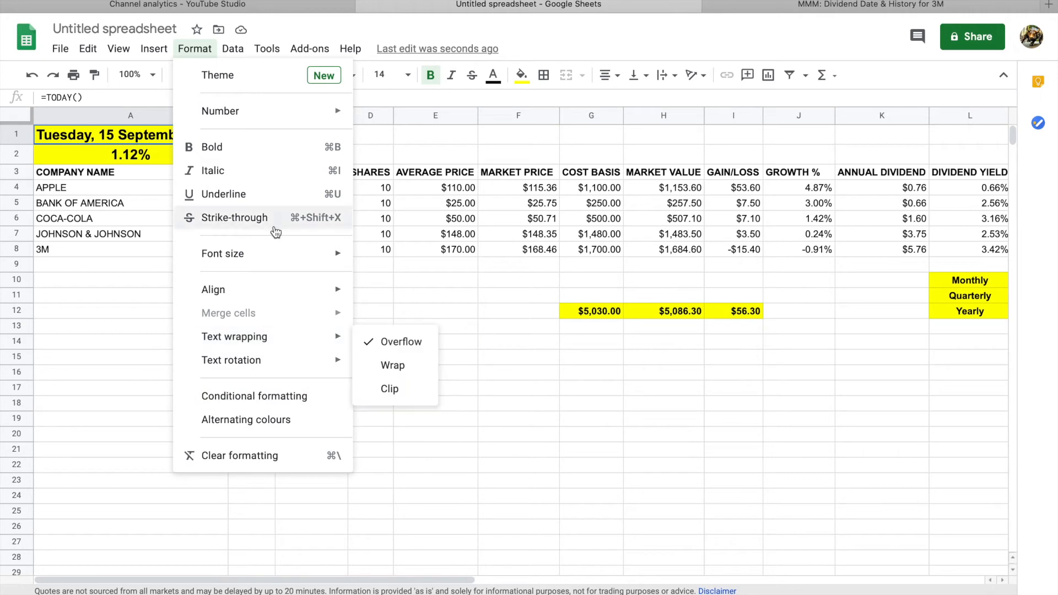
mouse_move(289, 118)
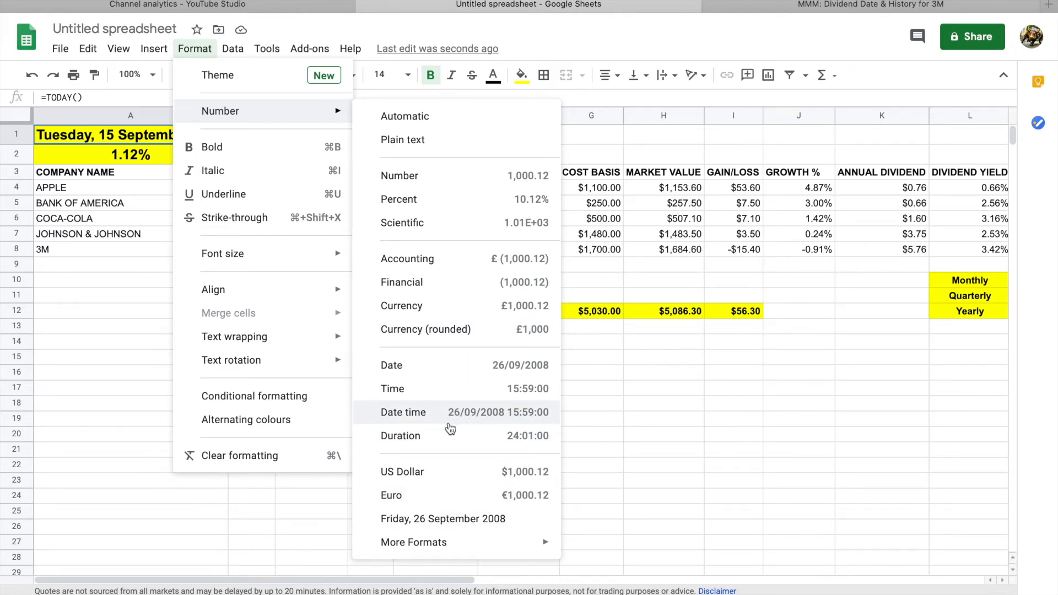
click(120, 314)
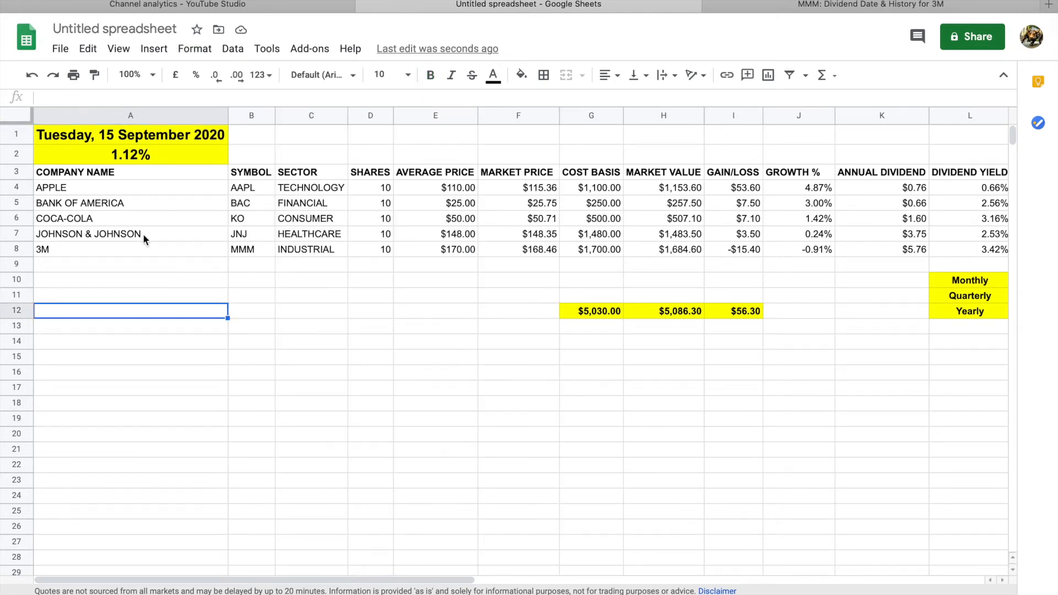
Step: Inspect the overall return formula in A2 and the total gain/loss sum in O12 that it refers to
click(163, 153)
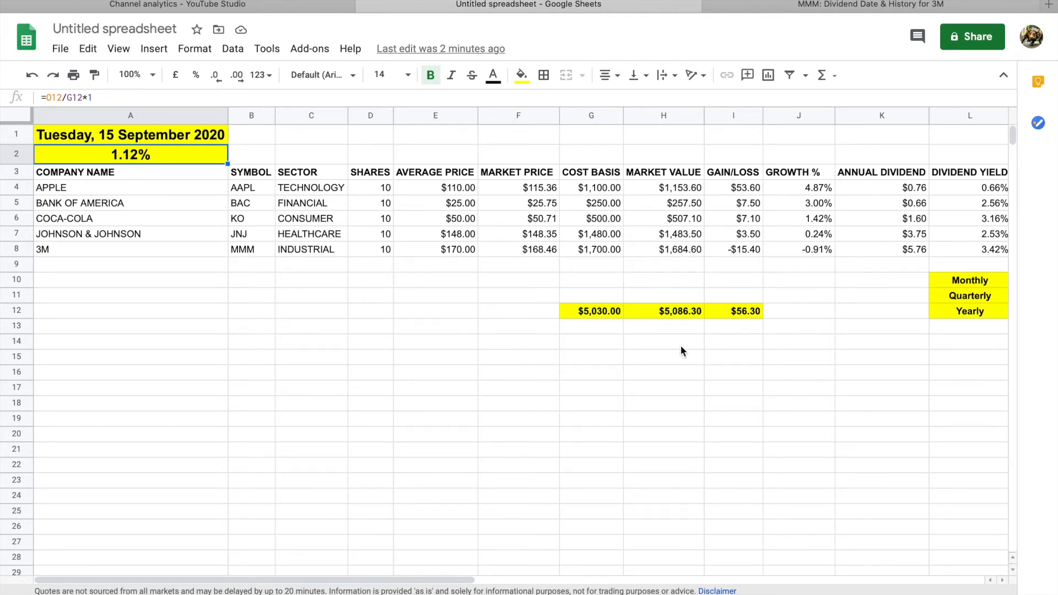
drag(441, 580, 609, 583)
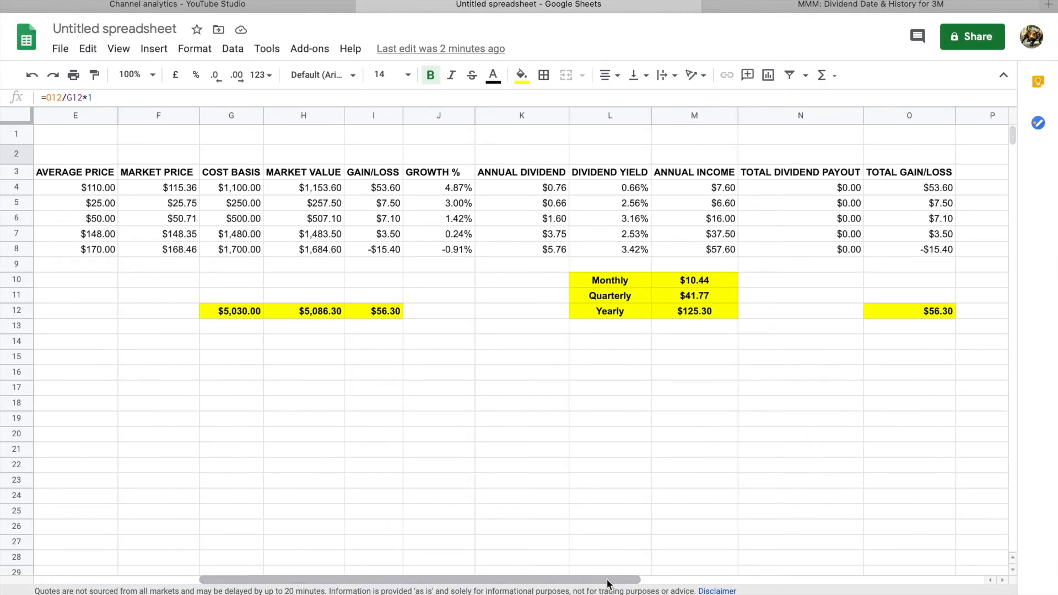
click(919, 314)
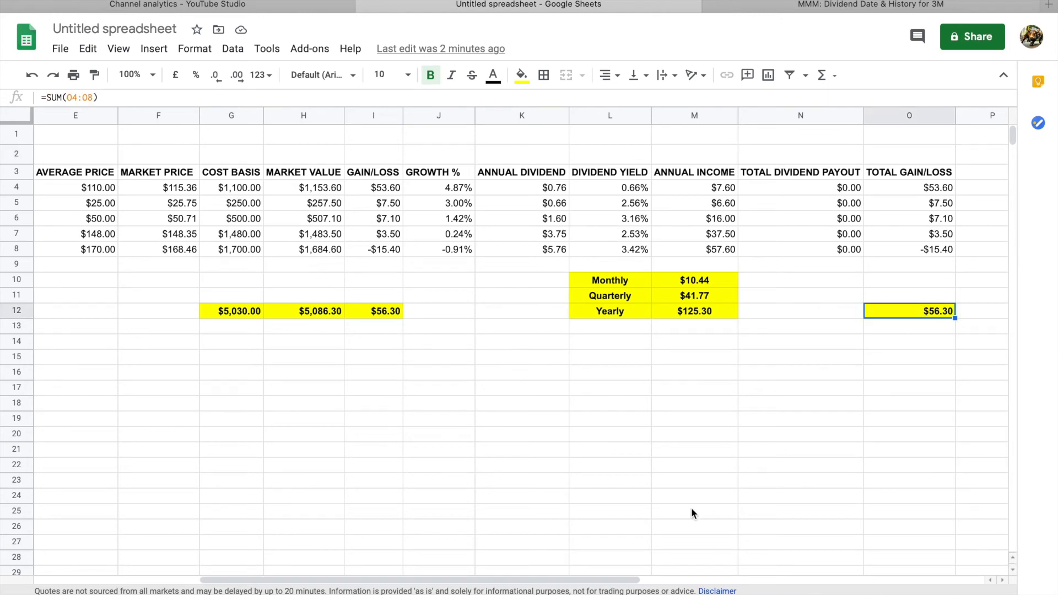
drag(591, 580, 426, 580)
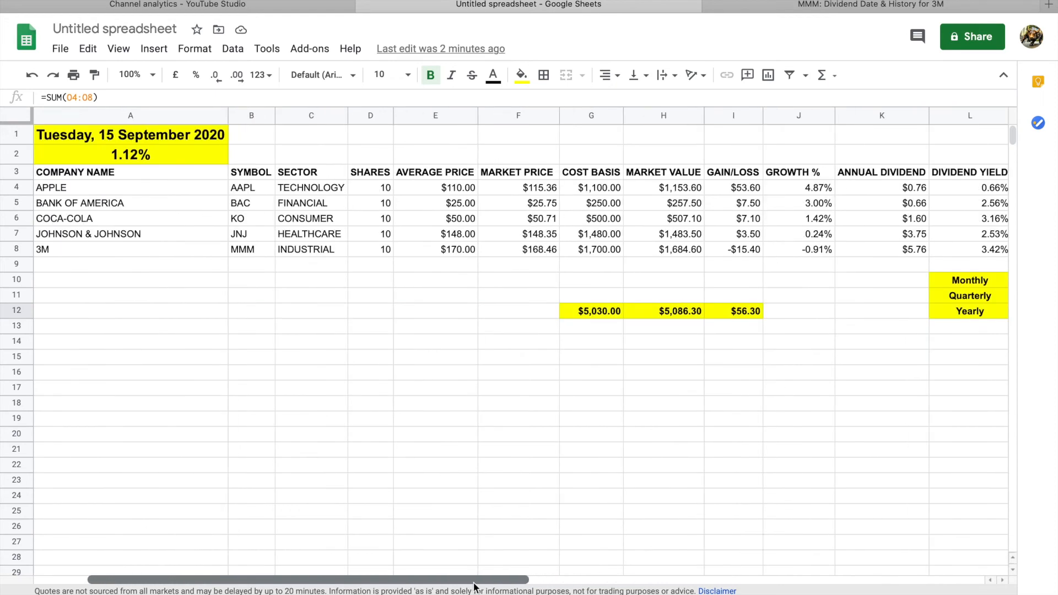
click(174, 153)
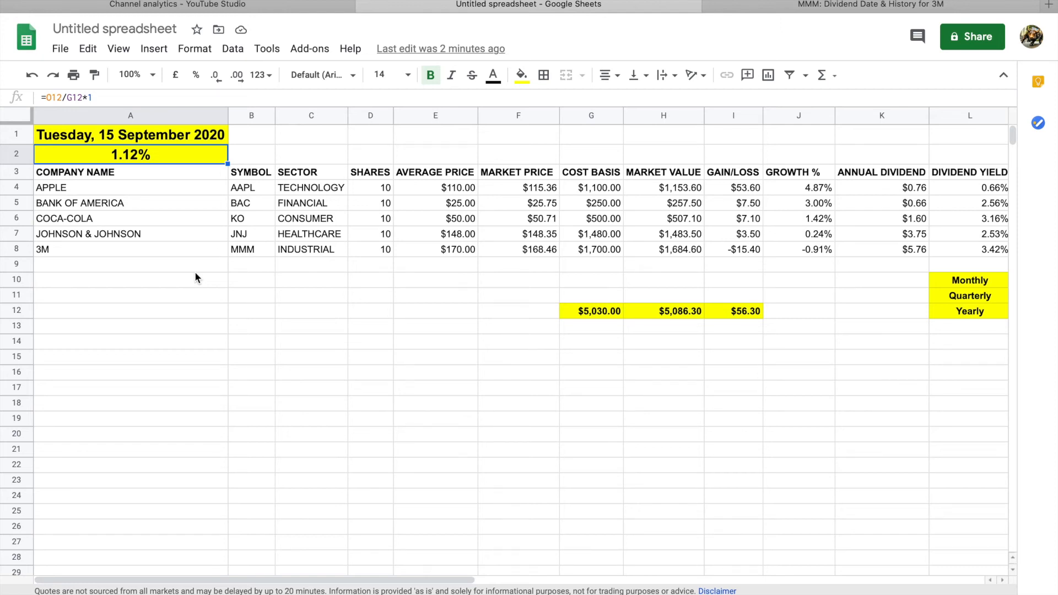
click(191, 312)
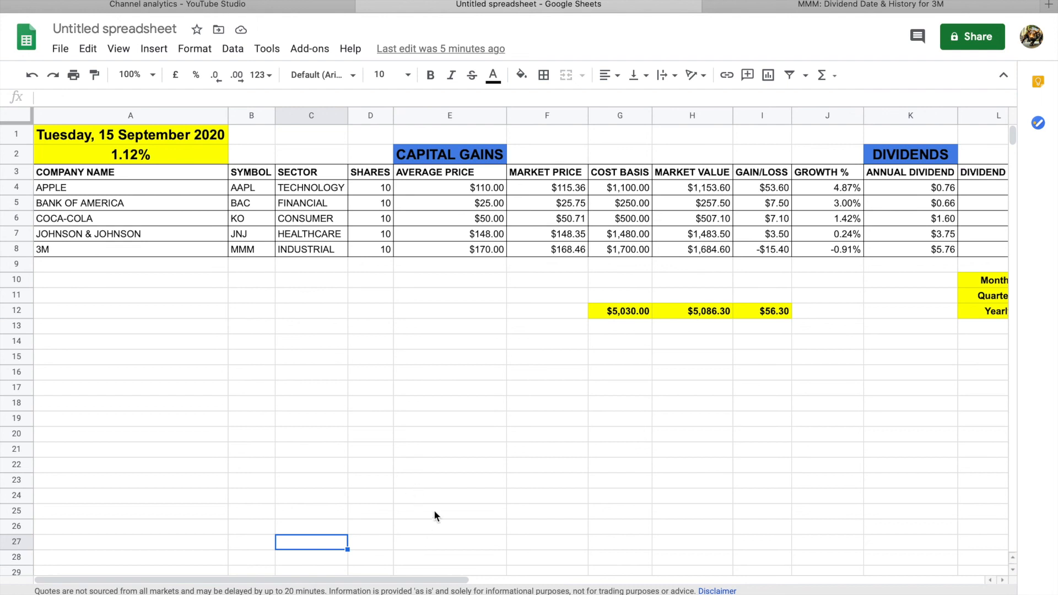
click(274, 6)
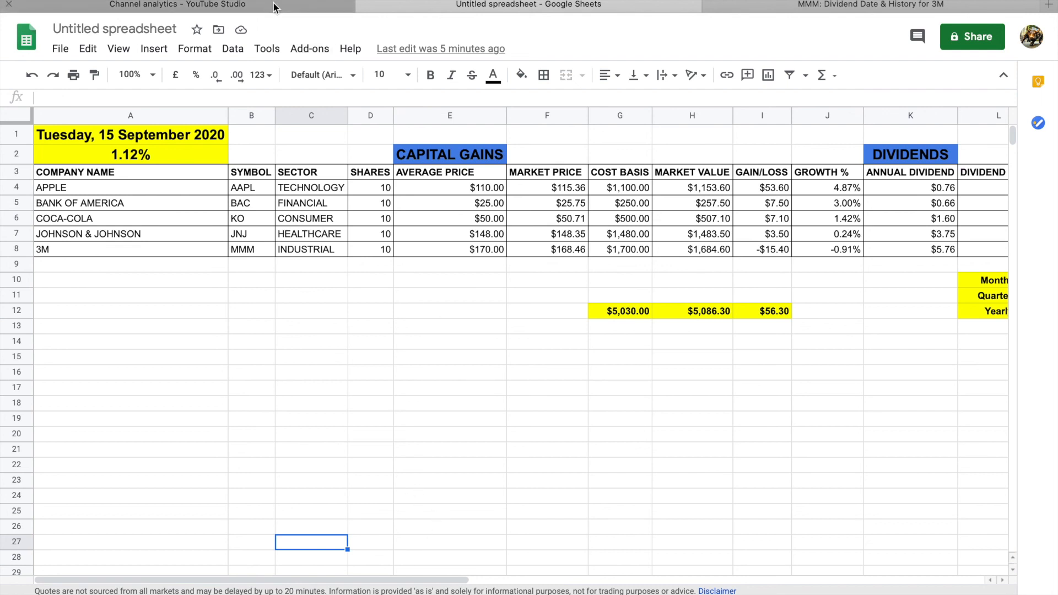